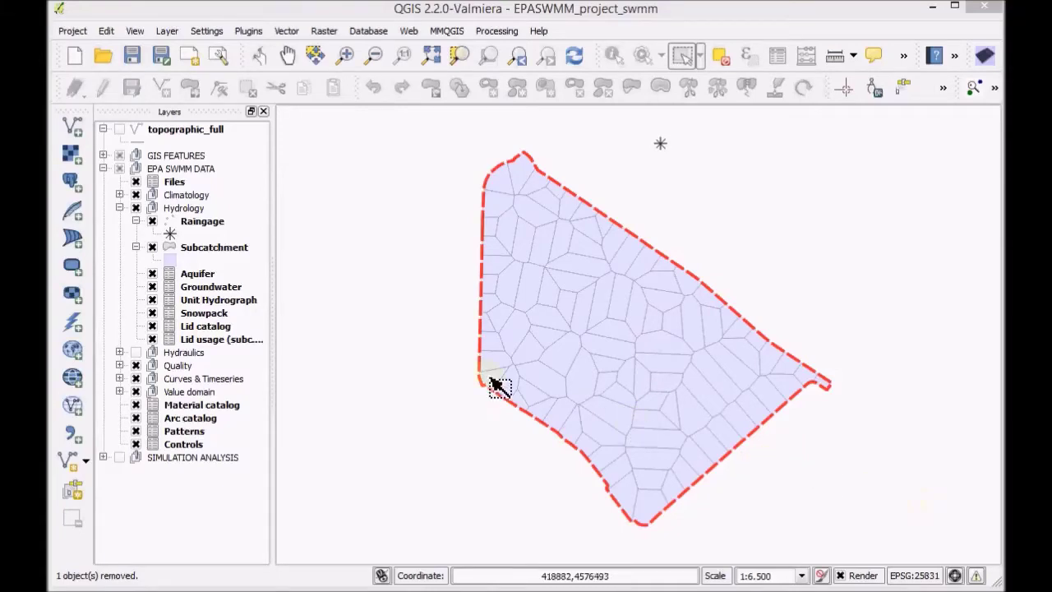
- Add the mde raster from Giswater_exercise/UD-2/Data/UD and move it to the bottom of the layer list
{"action": "left_click", "coordinate": [73, 154]}
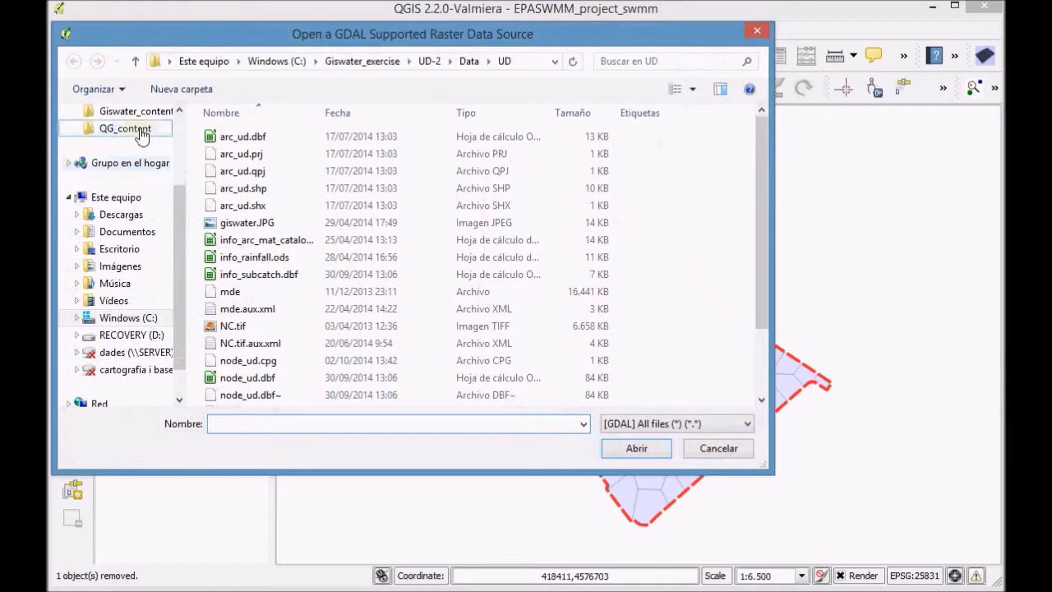
{"action": "left_click", "coordinate": [362, 62]}
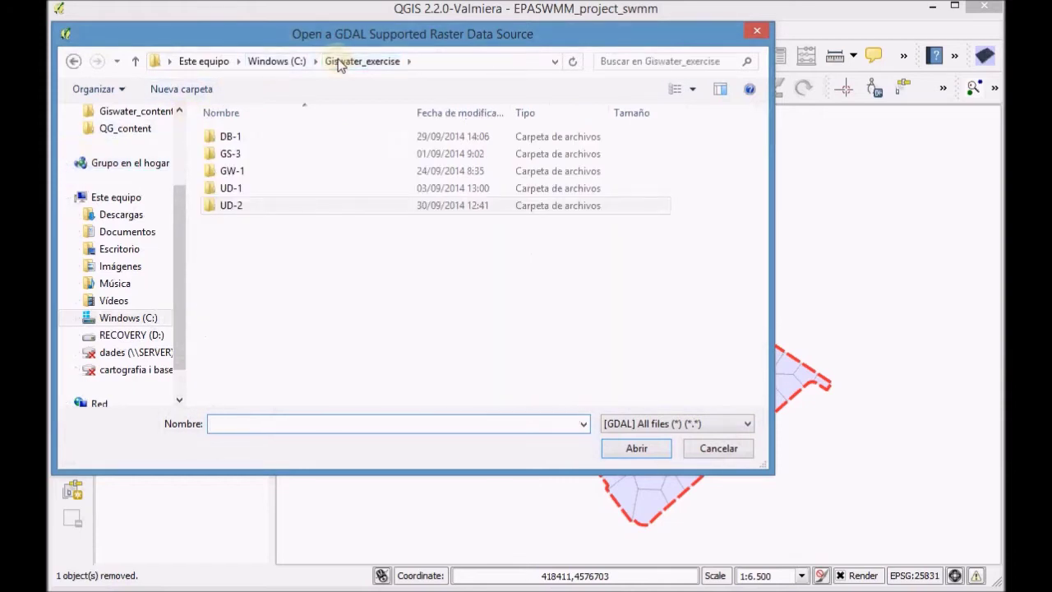
{"action": "double_click", "coordinate": [238, 209]}
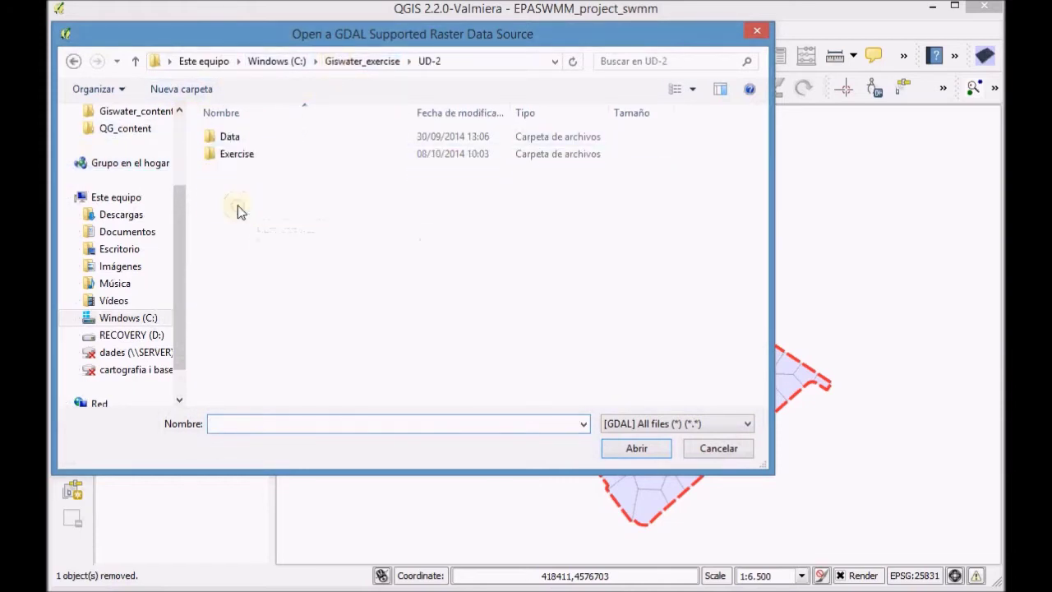
{"action": "double_click", "coordinate": [250, 139]}
{"action": "double_click", "coordinate": [247, 153]}
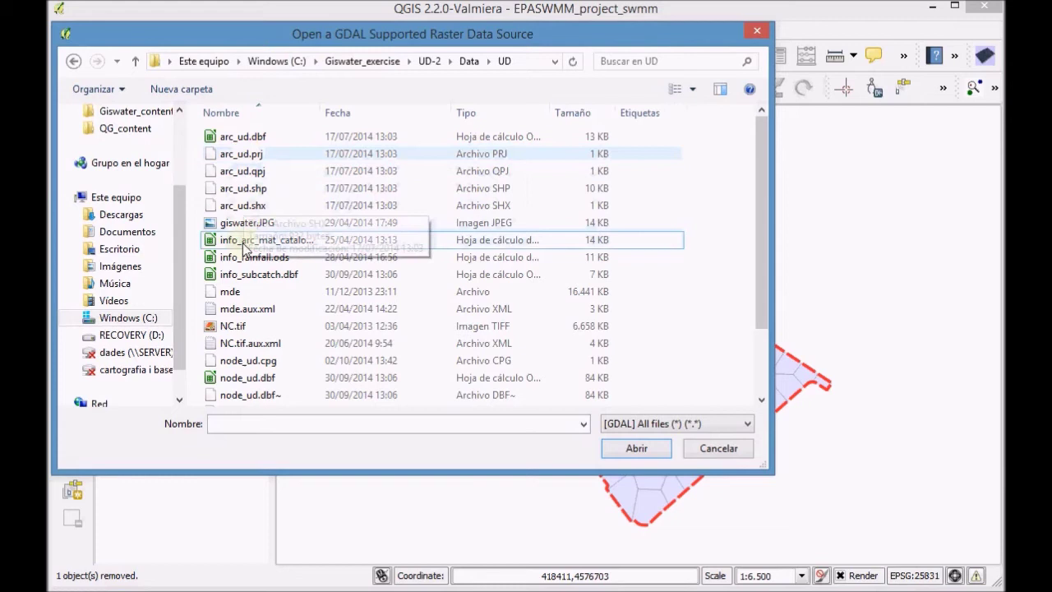
{"action": "double_click", "coordinate": [235, 292]}
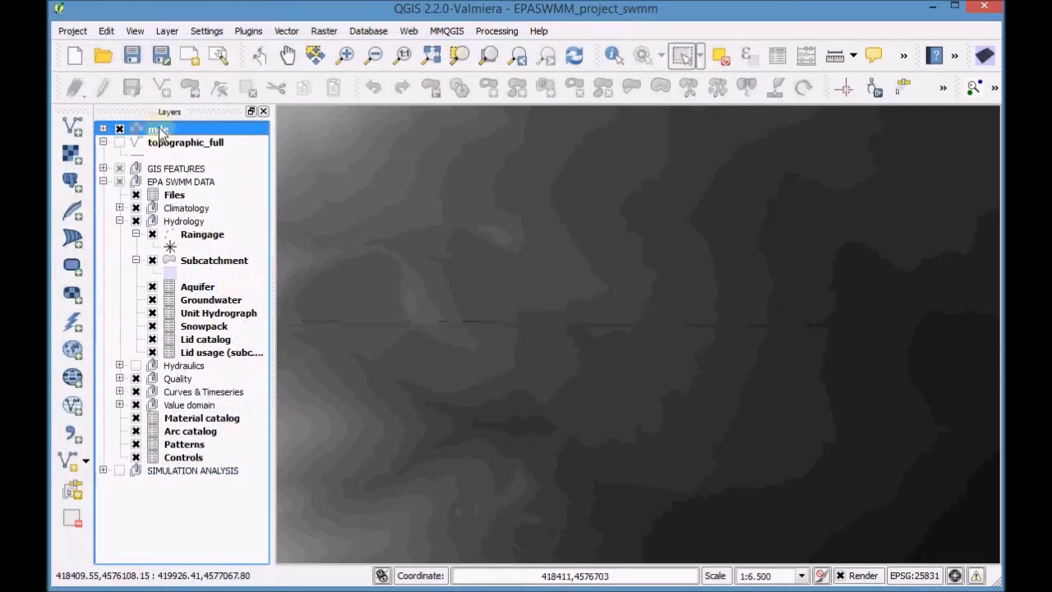
{"action": "left_click_drag", "start_coordinate": [156, 129], "coordinate": [130, 488]}
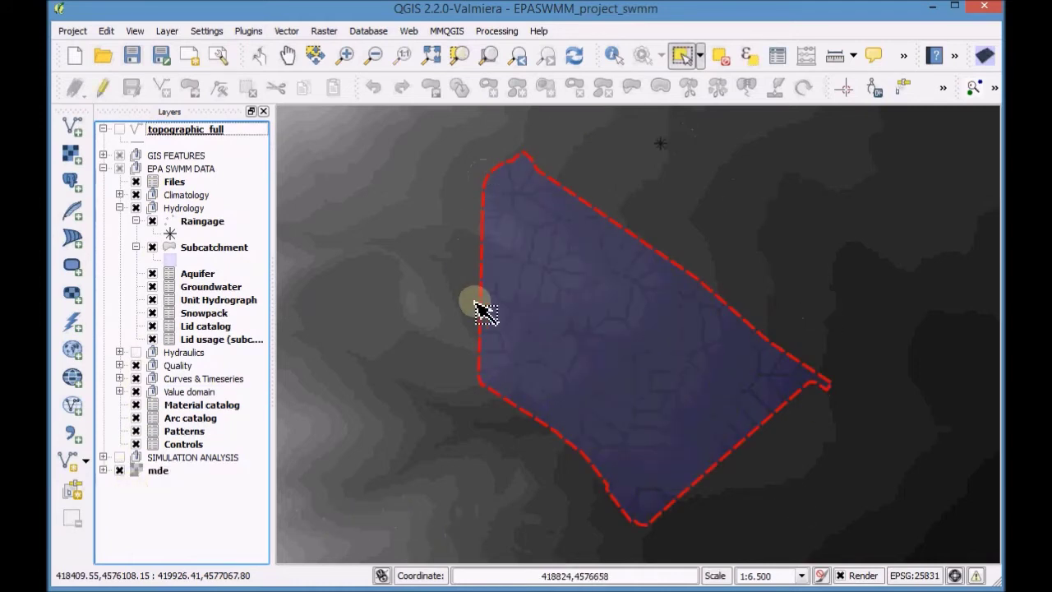
{"action": "left_click", "coordinate": [157, 470]}
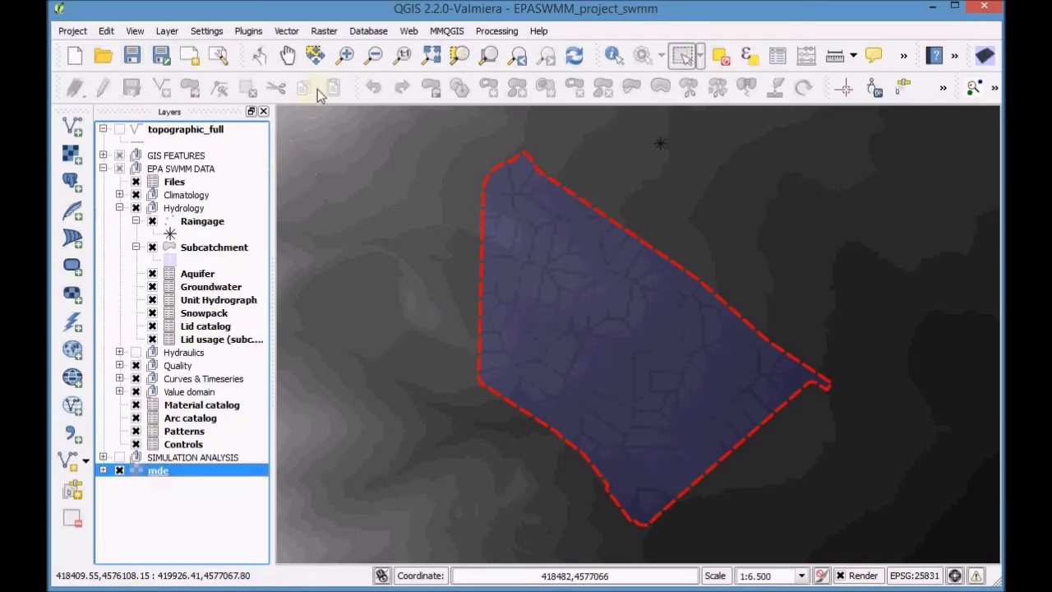
- Open the Terrain analysis Slope tool with mde as the elevation layer
{"action": "left_click", "coordinate": [329, 32]}
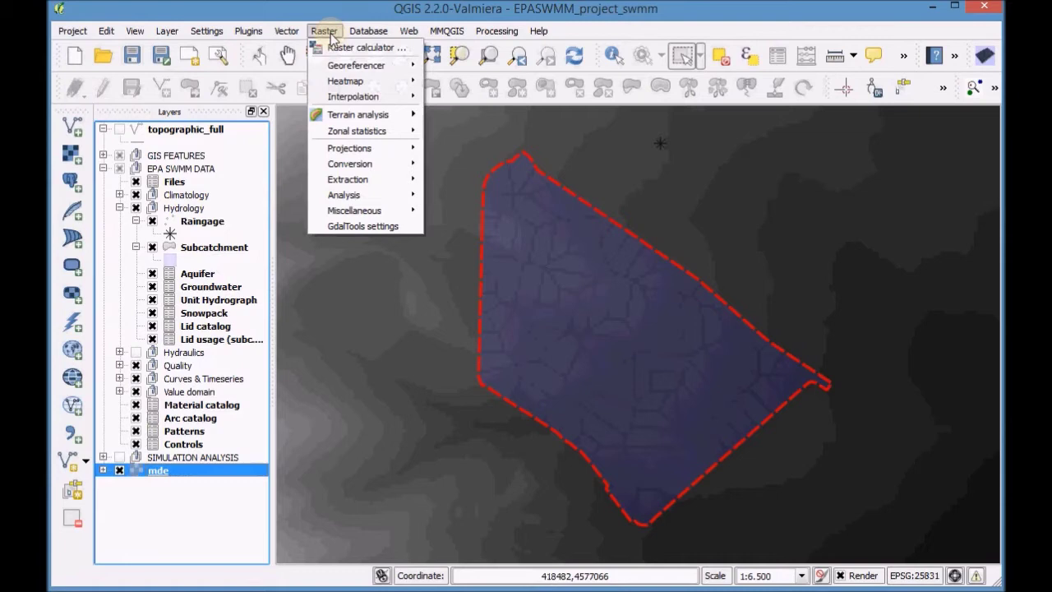
{"action": "mouse_move", "coordinate": [335, 118]}
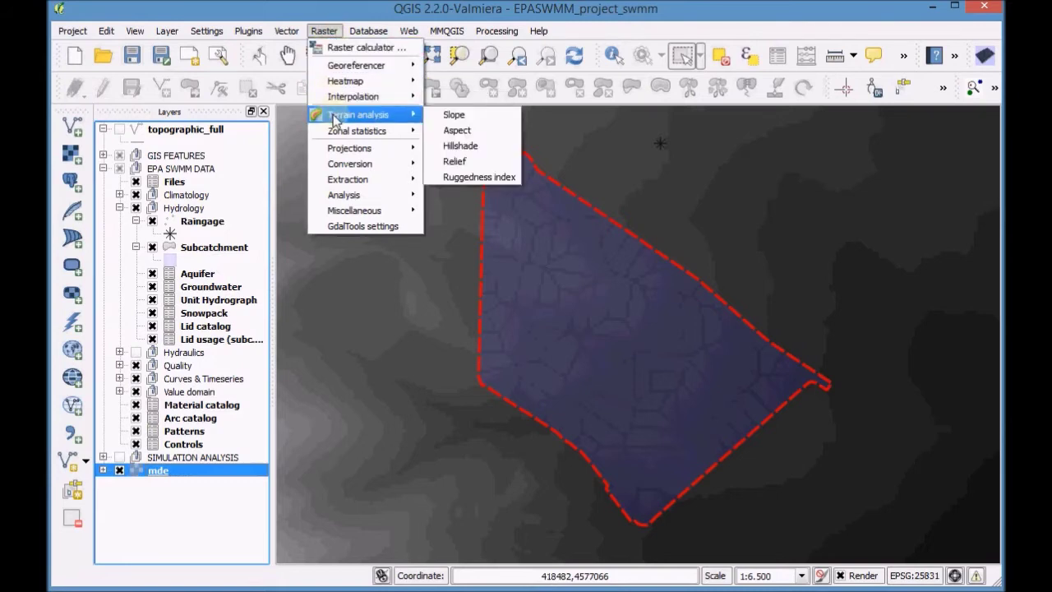
{"action": "left_click", "coordinate": [475, 119]}
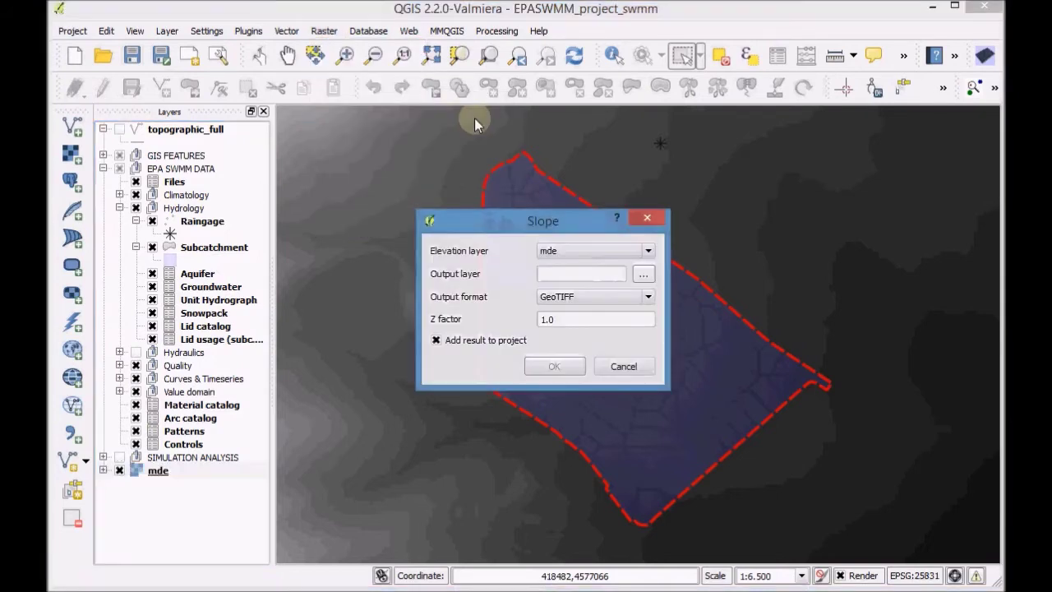
{"action": "left_click", "coordinate": [649, 251]}
{"action": "left_click", "coordinate": [648, 257]}
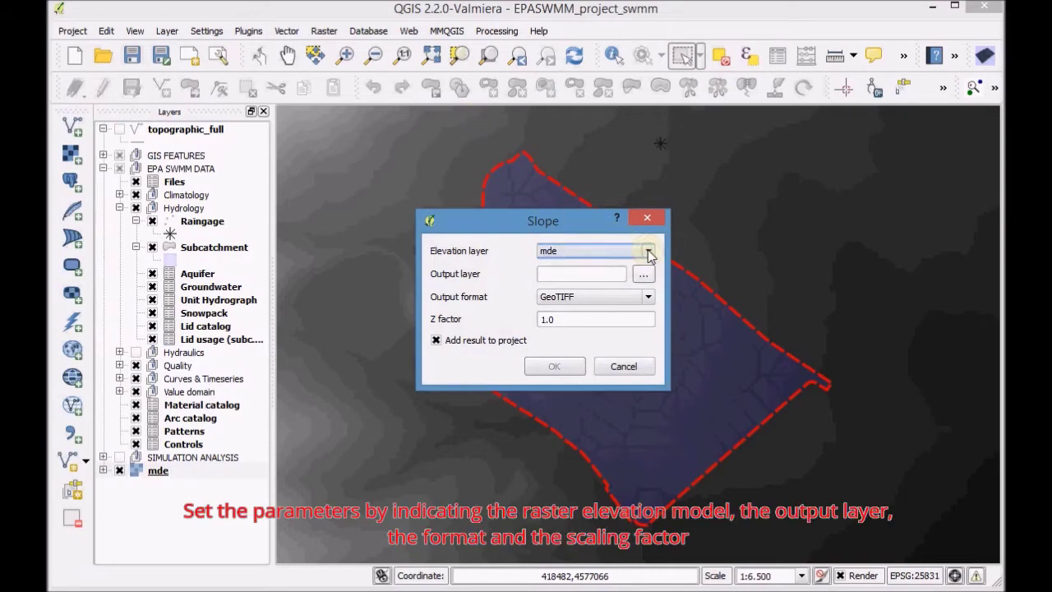
- Output the slope as Exercise/slope in GeoTIFF with Z factor 1.0 and run it
{"action": "left_click", "coordinate": [581, 275]}
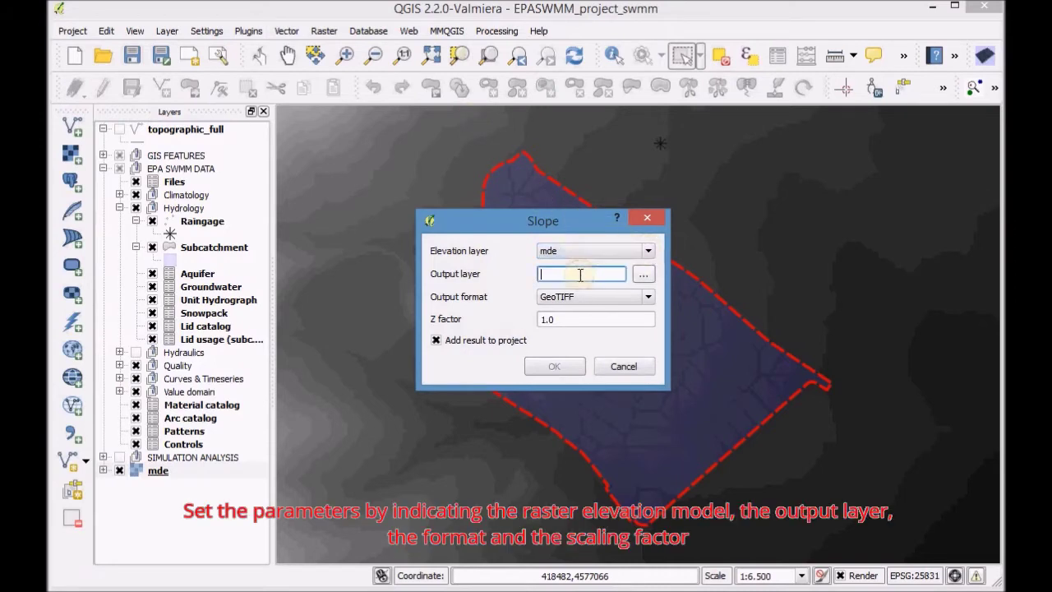
{"action": "left_click", "coordinate": [643, 275]}
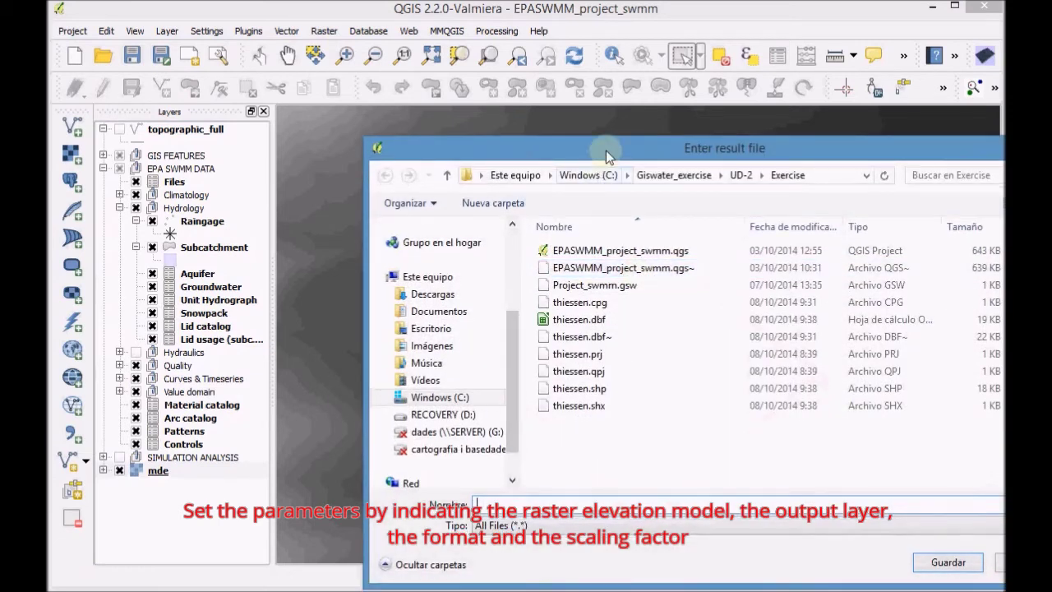
{"action": "left_click_drag", "start_coordinate": [606, 151], "coordinate": [505, 118]}
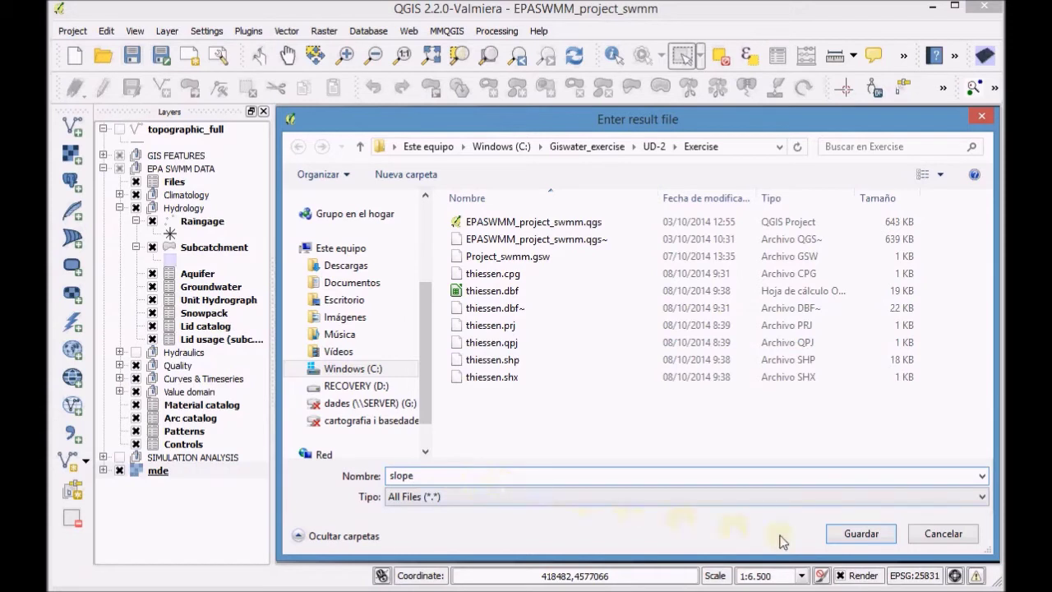
{"action": "left_click", "coordinate": [862, 534]}
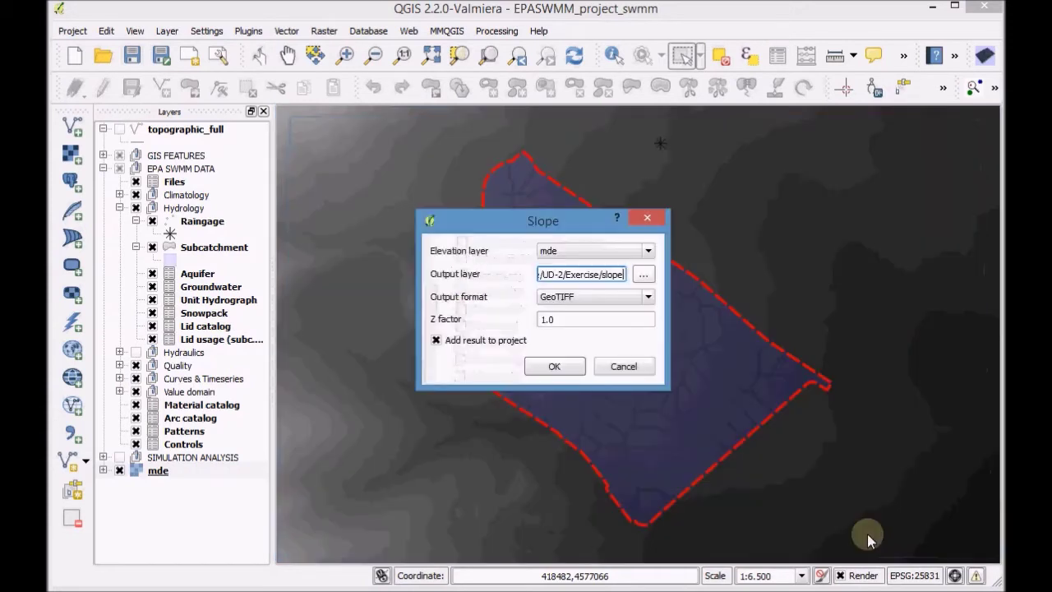
{"action": "left_click", "coordinate": [649, 297]}
{"action": "left_click", "coordinate": [650, 298]}
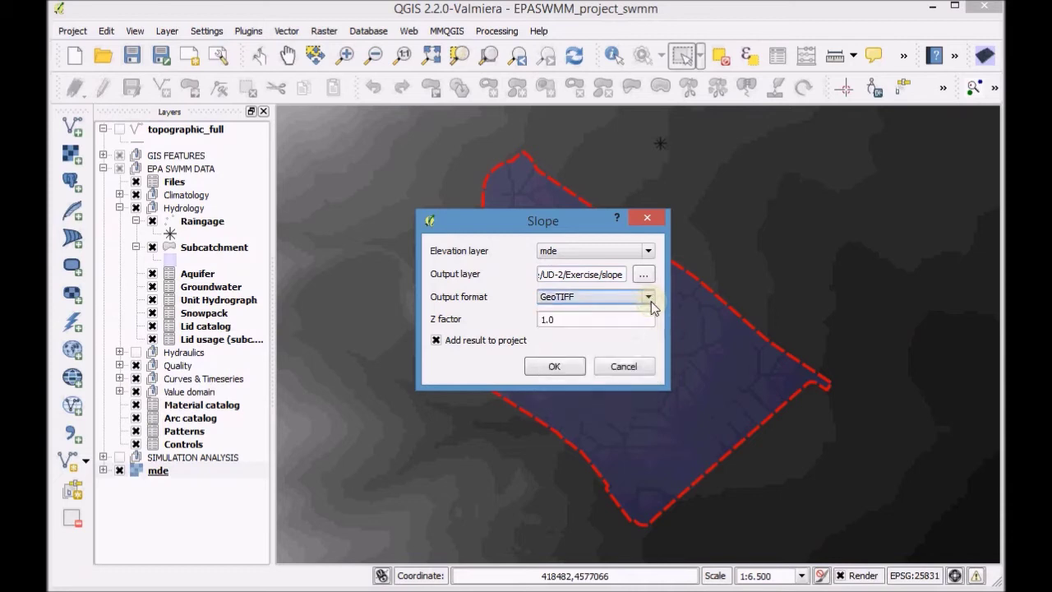
{"action": "left_click", "coordinate": [590, 323]}
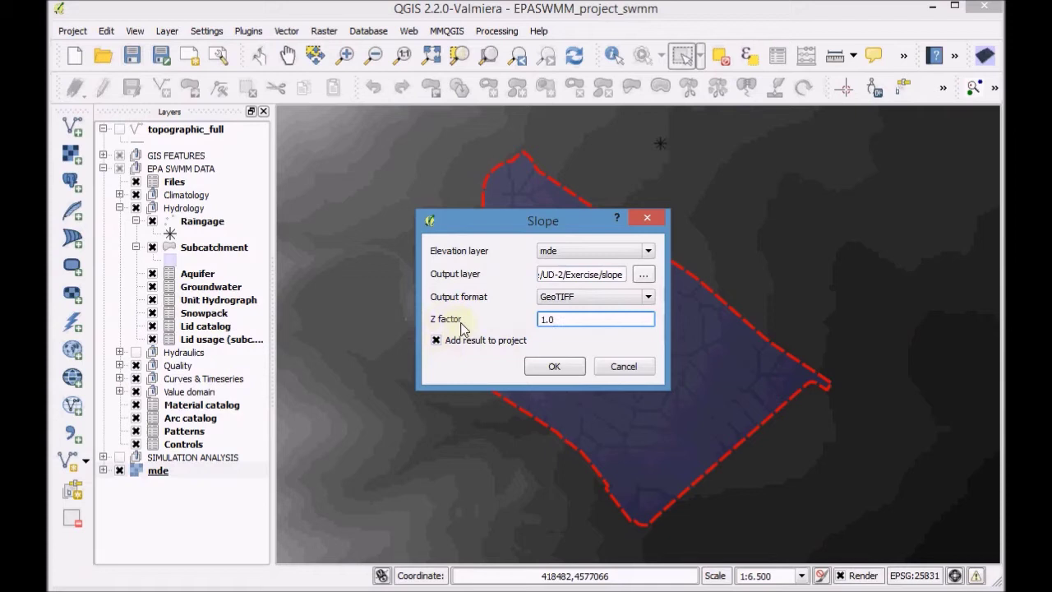
{"action": "left_click", "coordinate": [539, 367]}
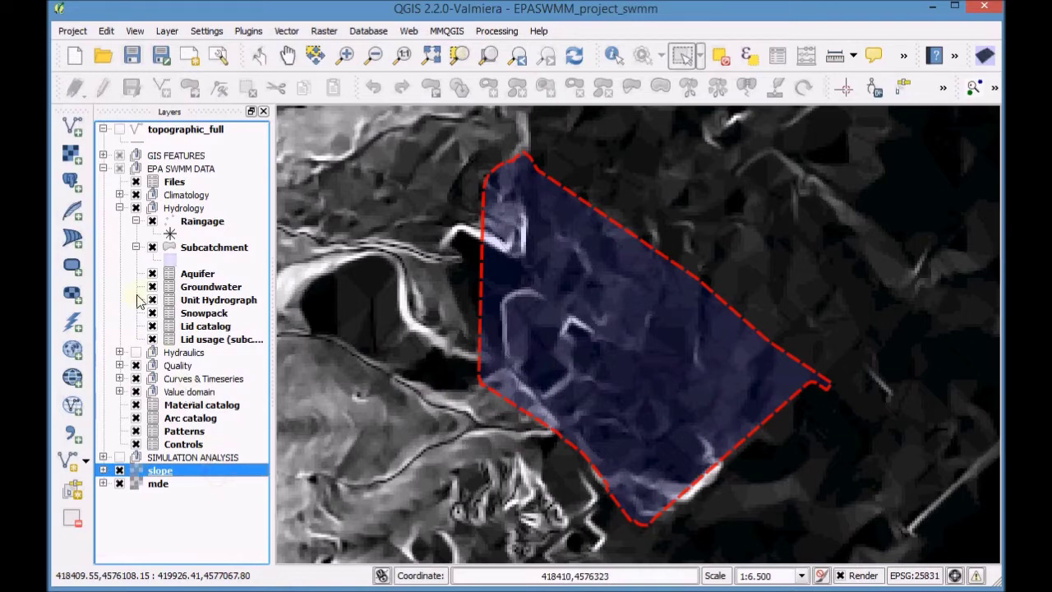
- Add thiessen.shp from the UD-2/Exercise folder as a vector layer
{"action": "left_click", "coordinate": [74, 128]}
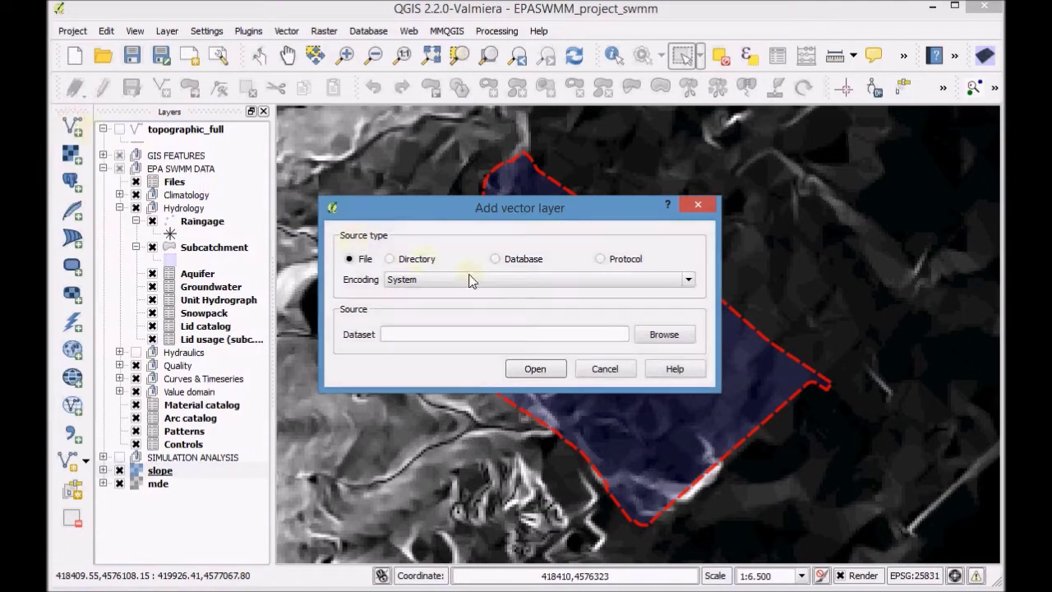
{"action": "left_click", "coordinate": [664, 334]}
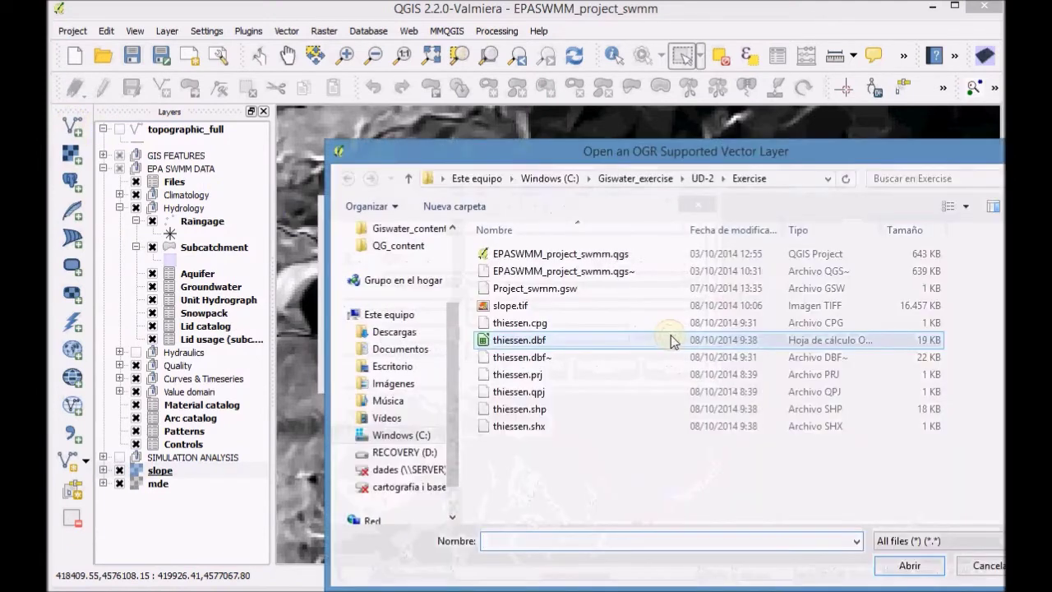
{"action": "left_click_drag", "start_coordinate": [594, 151], "coordinate": [541, 121]}
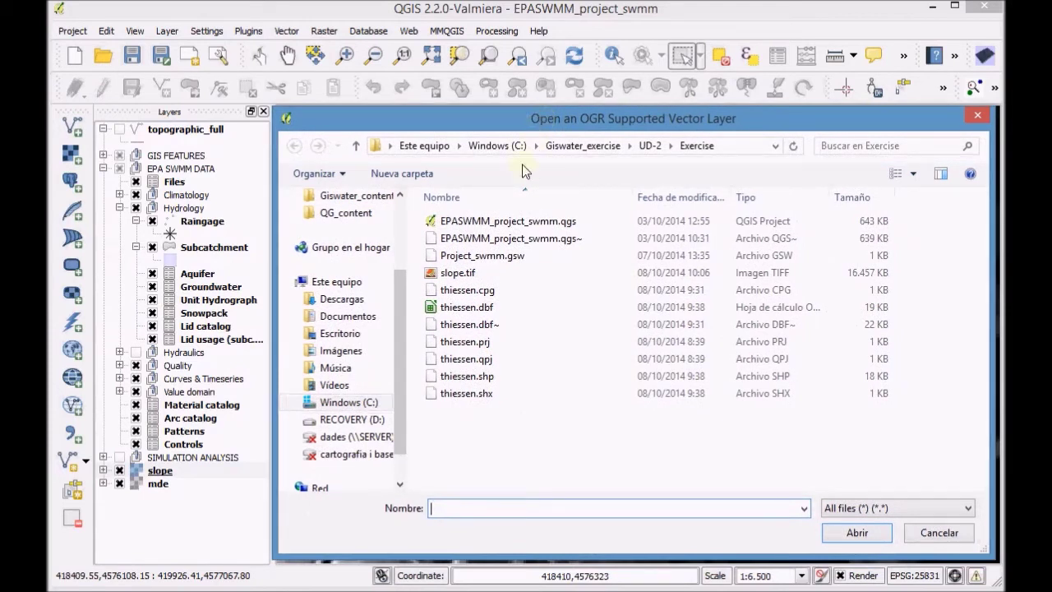
{"action": "left_click", "coordinate": [455, 376]}
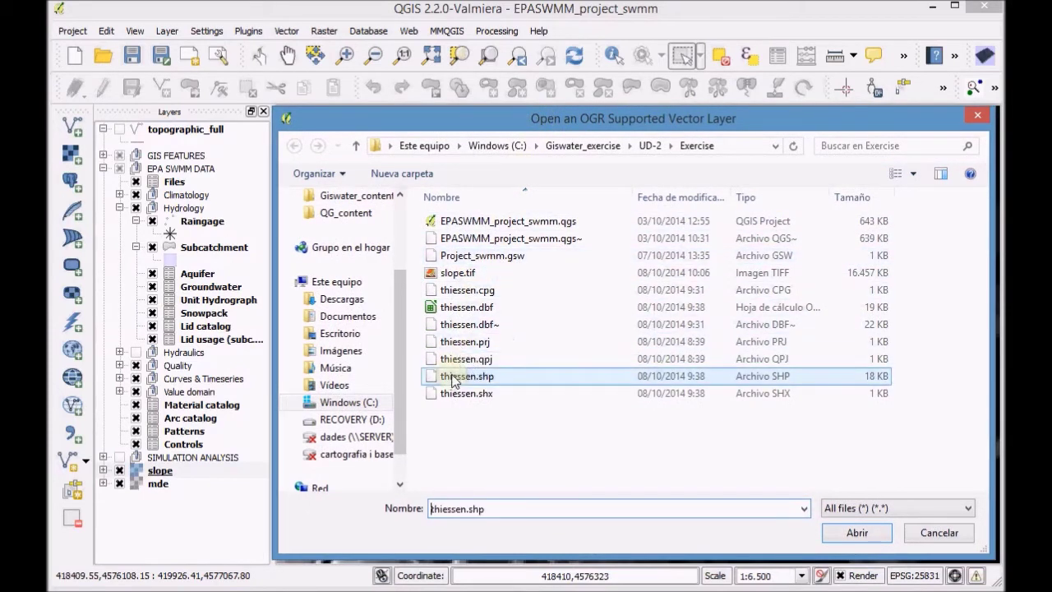
{"action": "left_click", "coordinate": [857, 533]}
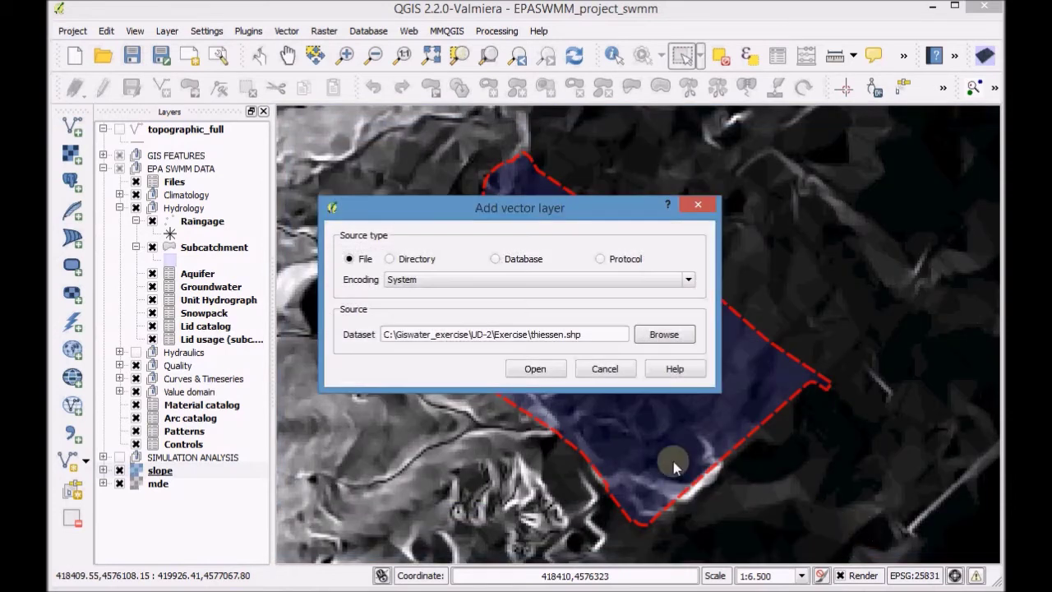
{"action": "left_click", "coordinate": [544, 368]}
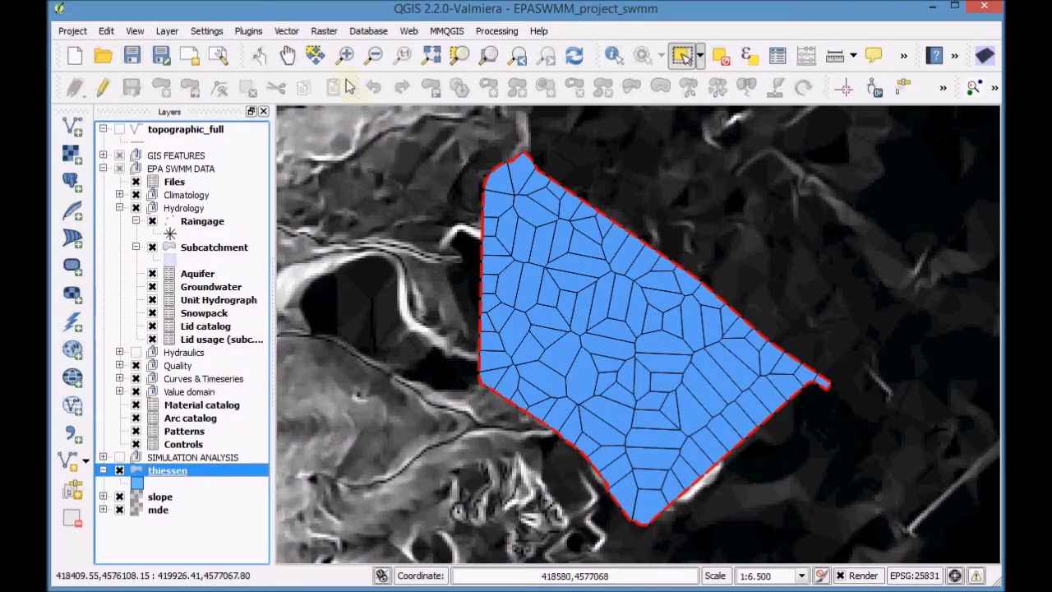
- Run Zonal statistics with raster slope, polygon layer thiessen and column prefix slope_
{"action": "left_click", "coordinate": [333, 37]}
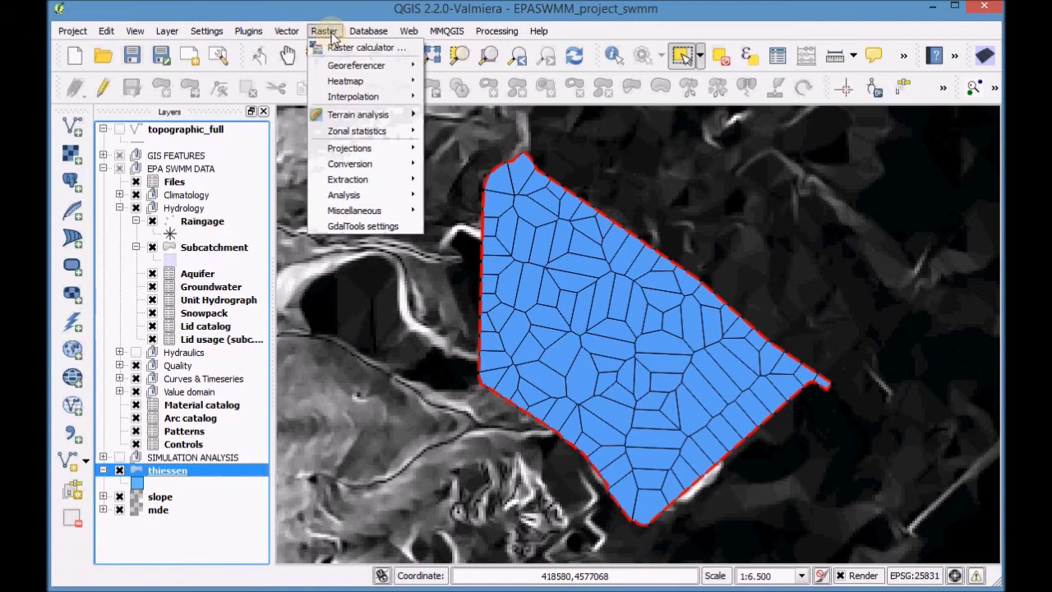
{"action": "mouse_move", "coordinate": [353, 133]}
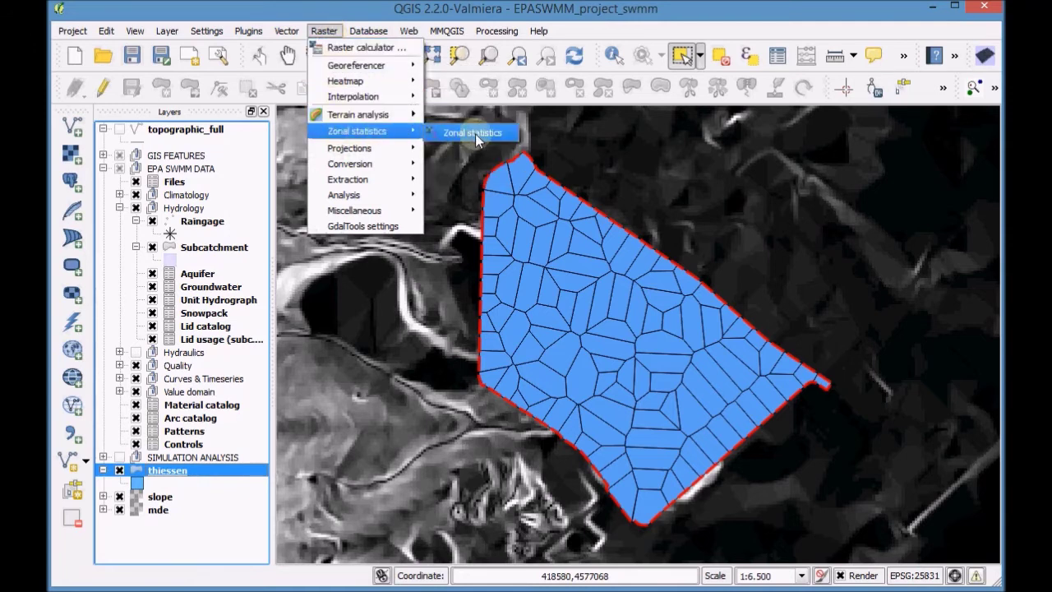
{"action": "left_click", "coordinate": [476, 134]}
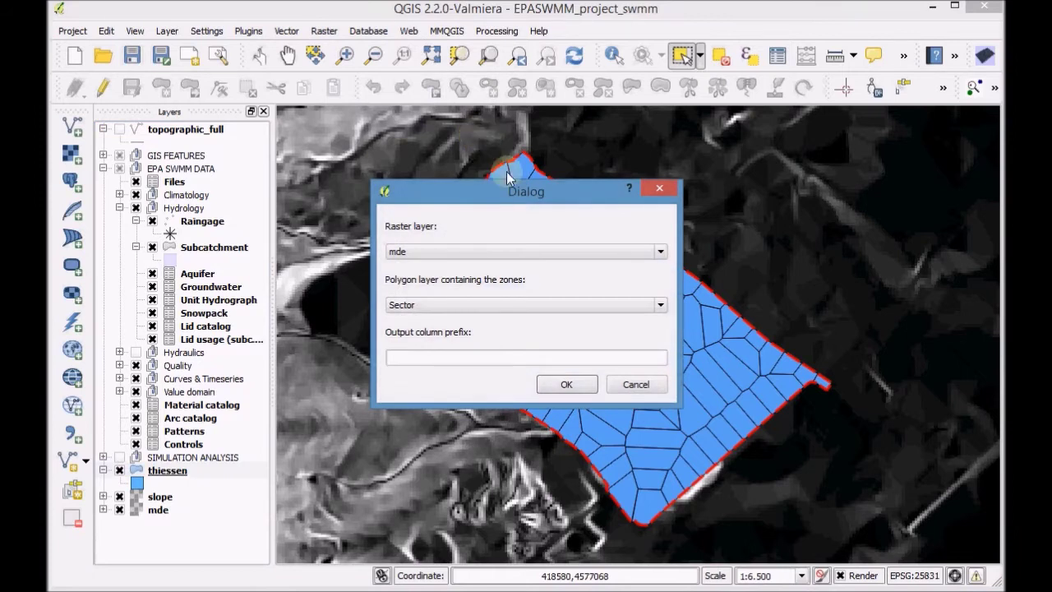
{"action": "left_click", "coordinate": [574, 251]}
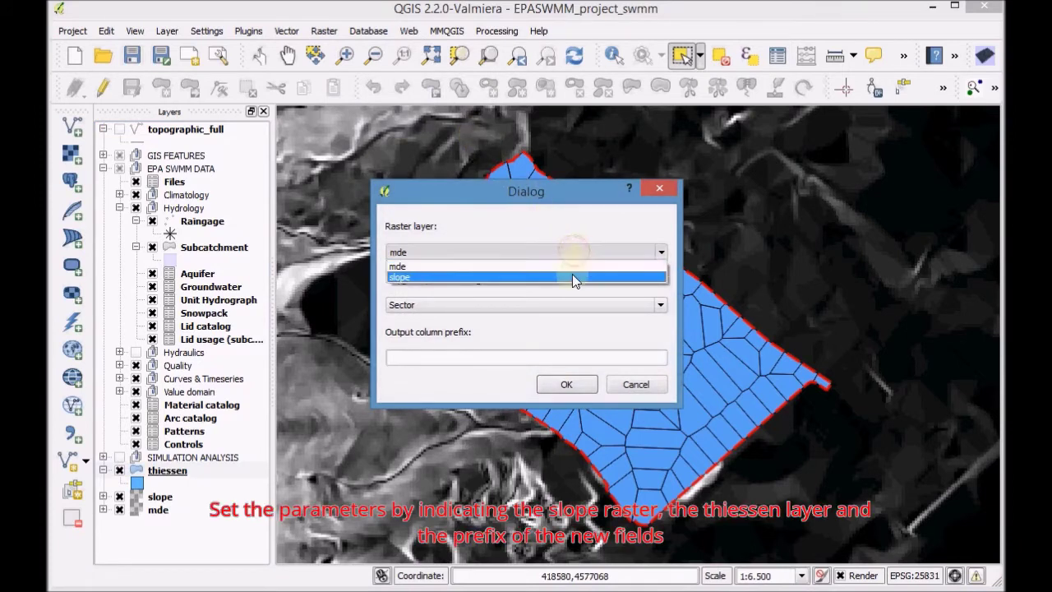
{"action": "left_click", "coordinate": [572, 276]}
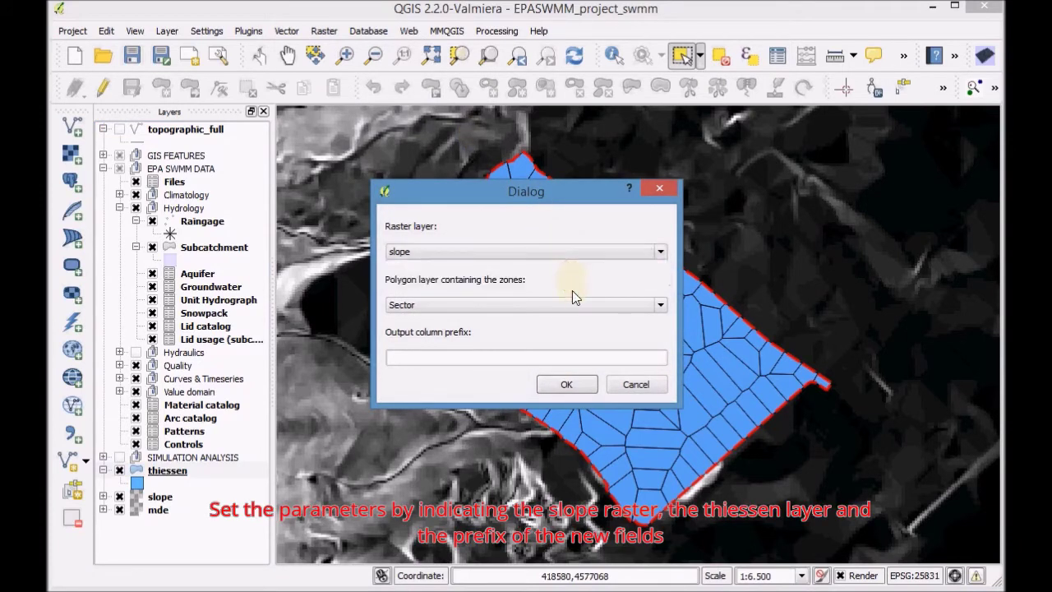
{"action": "left_click", "coordinate": [573, 305]}
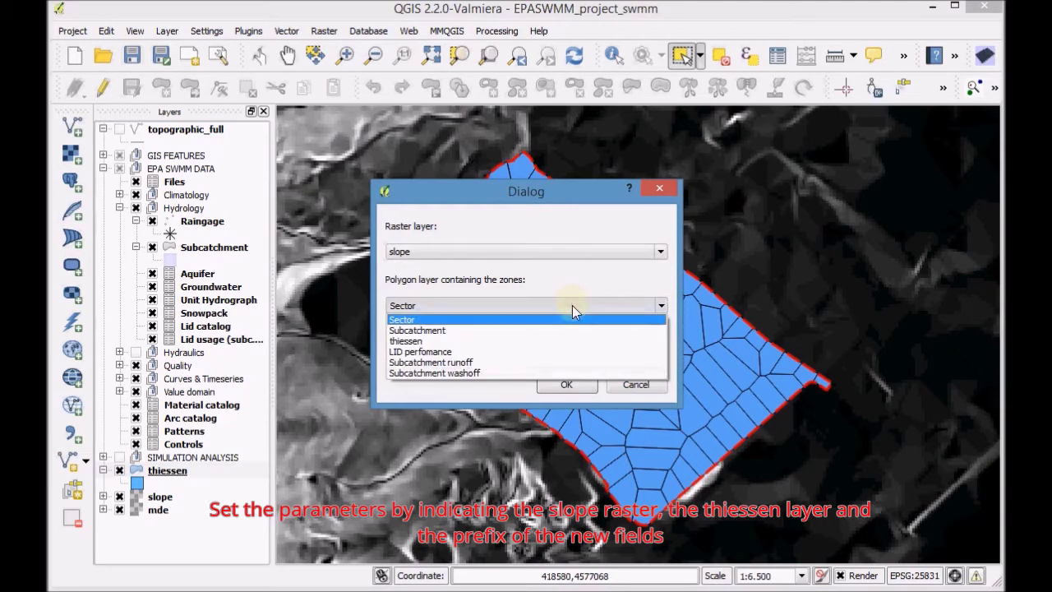
{"action": "left_click", "coordinate": [562, 342]}
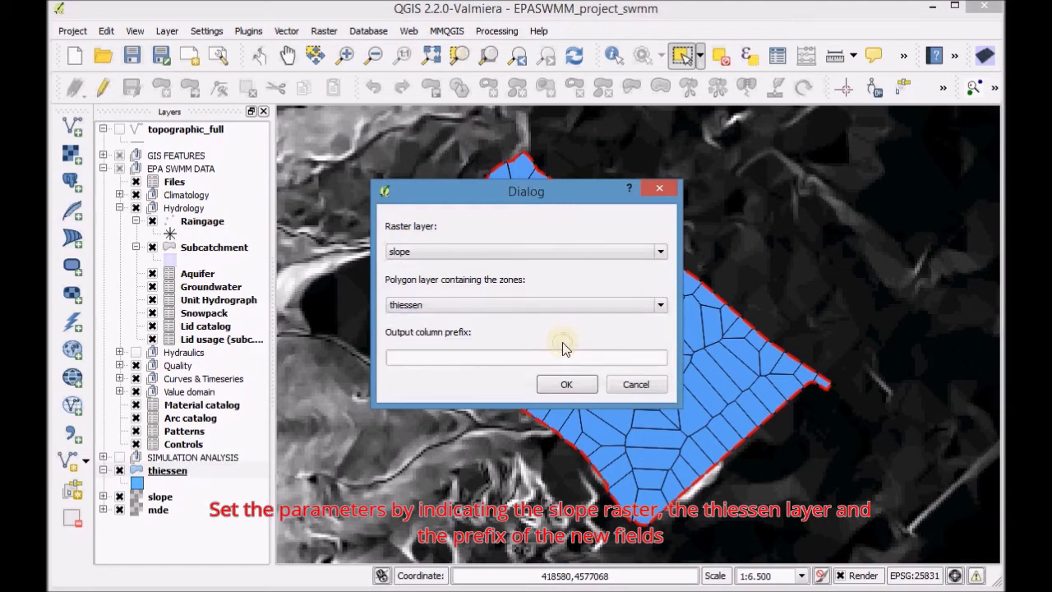
{"action": "left_click", "coordinate": [495, 356]}
{"action": "type", "text": "slope_"}
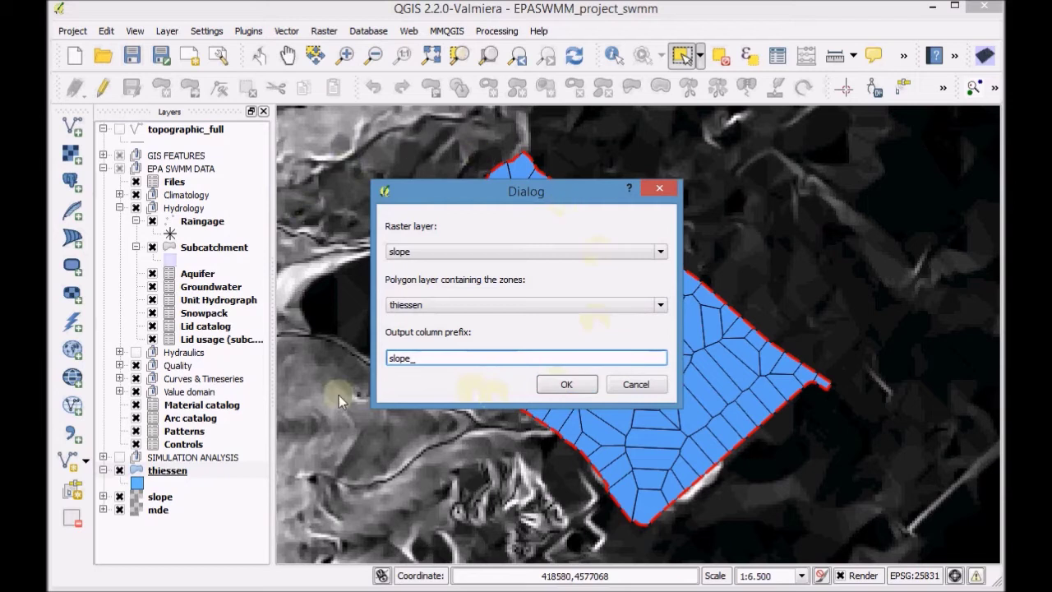
{"action": "left_click", "coordinate": [566, 384]}
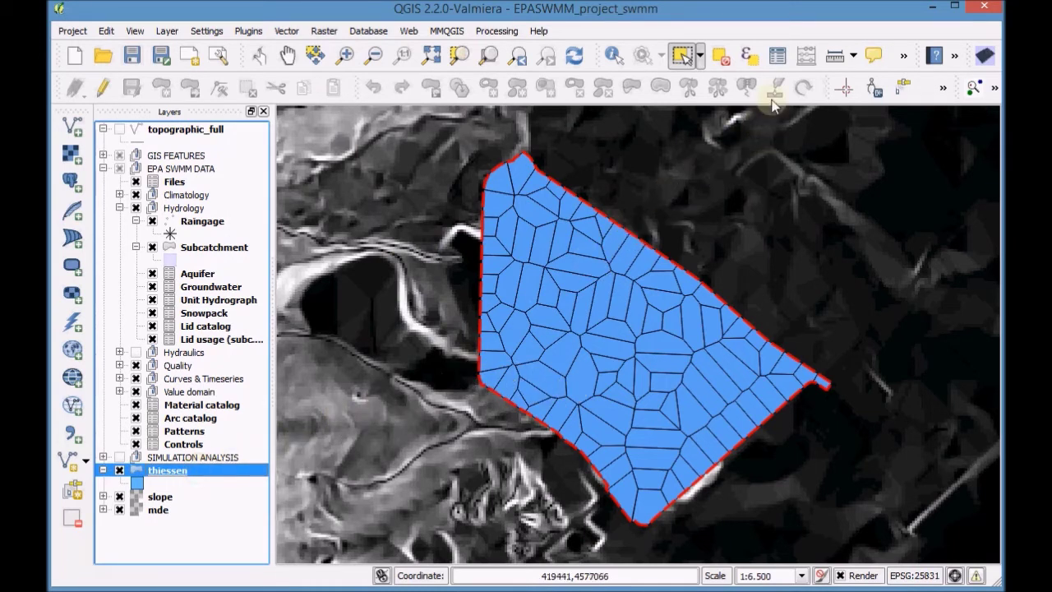
{"action": "left_click", "coordinate": [778, 55]}
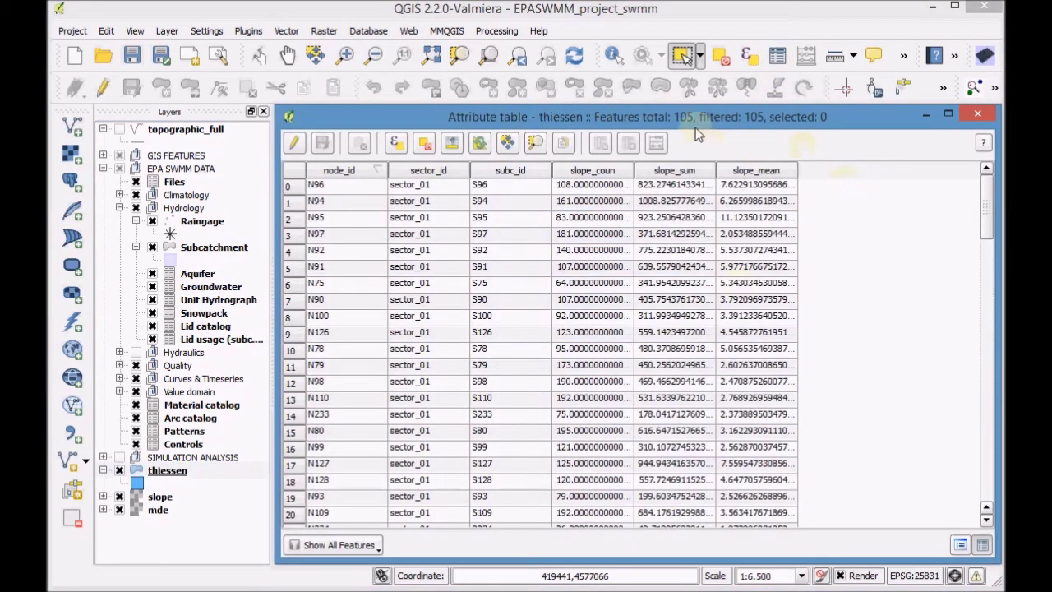
{"action": "left_click", "coordinate": [967, 115]}
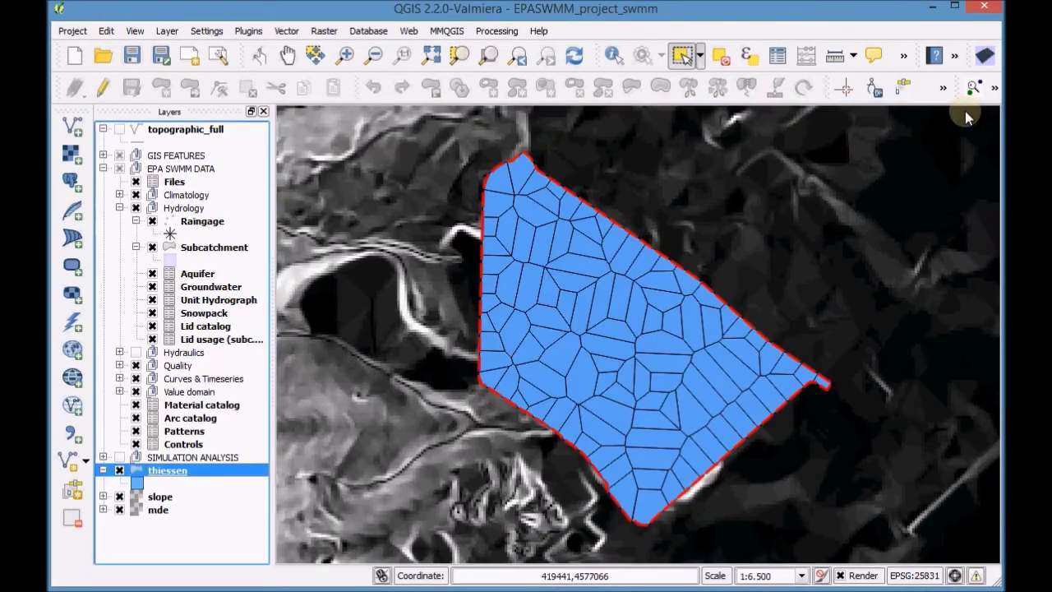
- Open the Subcatchment layer properties and add a new join
{"action": "left_click", "coordinate": [206, 248]}
{"action": "right_click", "coordinate": [204, 247]}
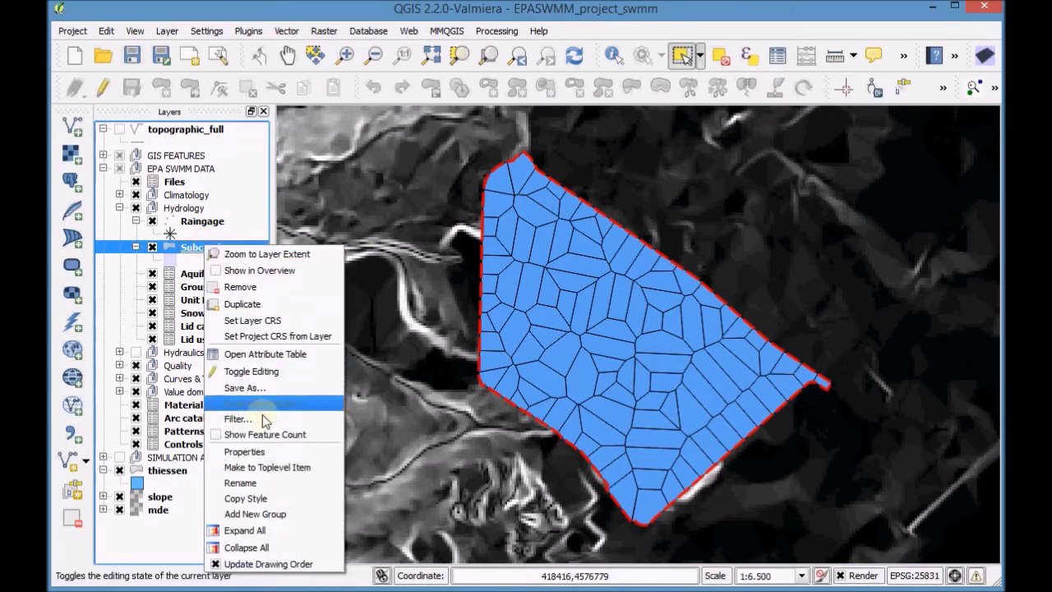
{"action": "left_click", "coordinate": [263, 453]}
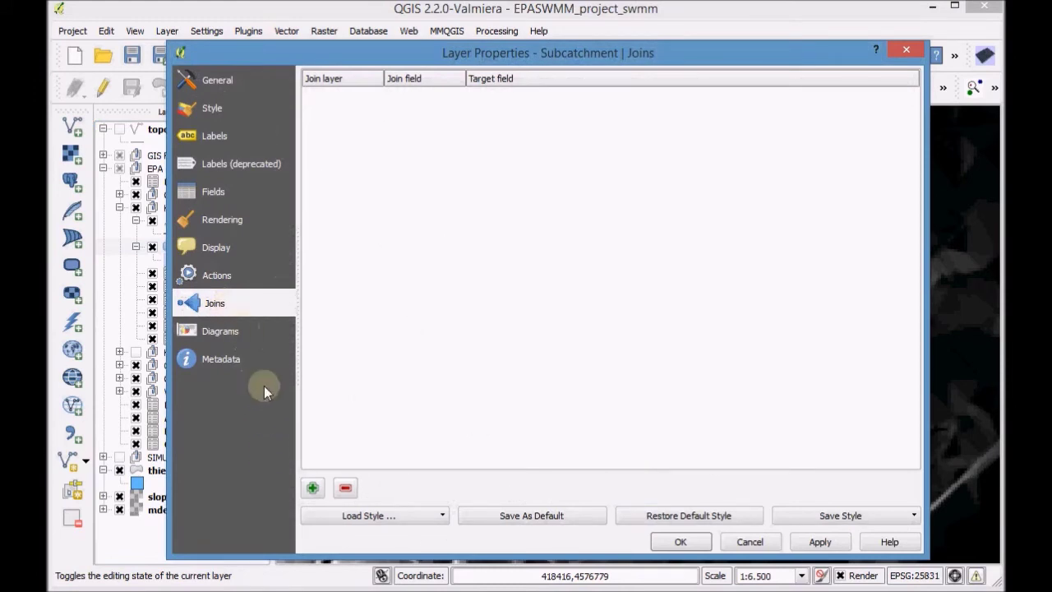
{"action": "left_click", "coordinate": [312, 489]}
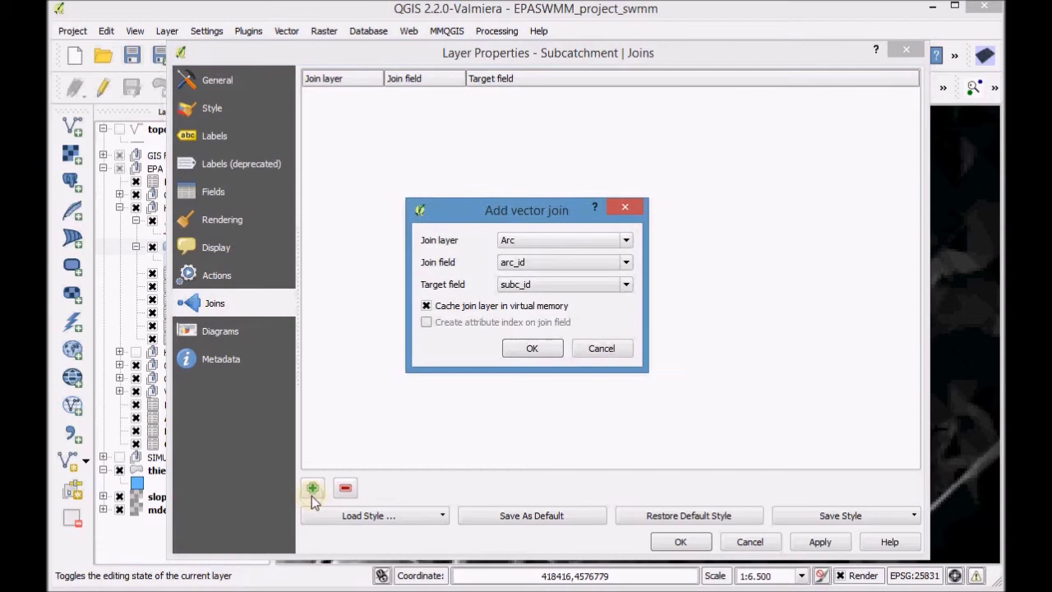
- Set thiessen as the join layer, joined on subc_id to the subc_id target field
{"action": "left_click", "coordinate": [572, 243]}
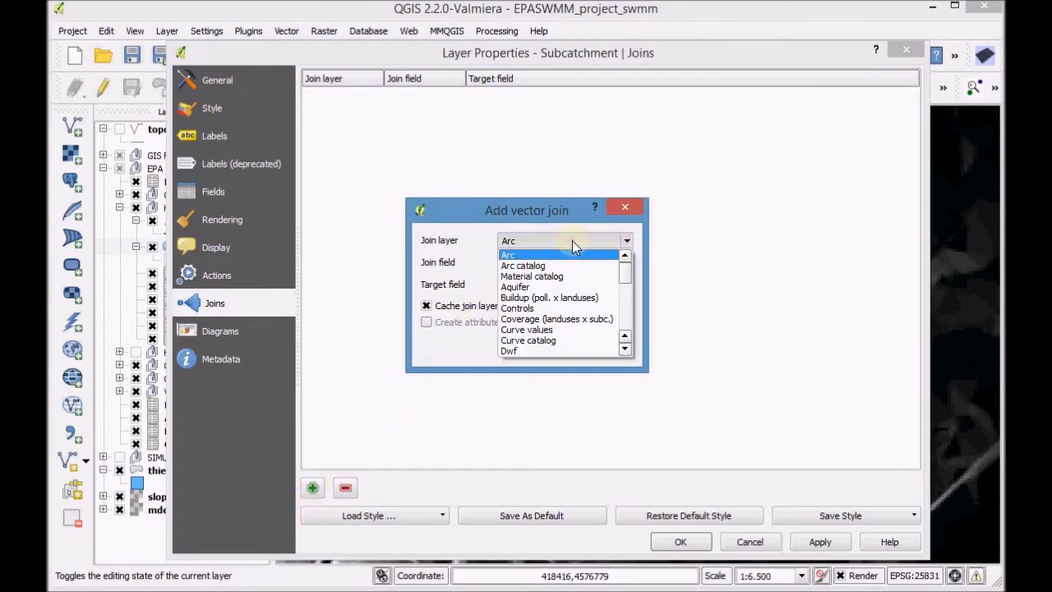
{"action": "left_click_drag", "start_coordinate": [625, 270], "coordinate": [625, 283]}
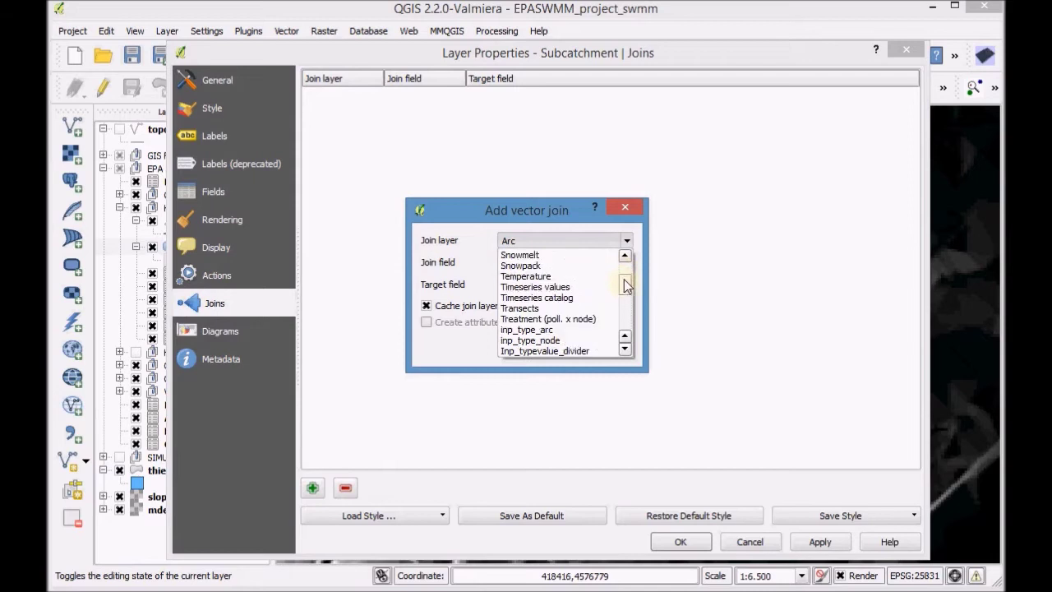
{"action": "scroll", "coordinate": [575, 304], "scroll_direction": "down", "scroll_amount": 10}
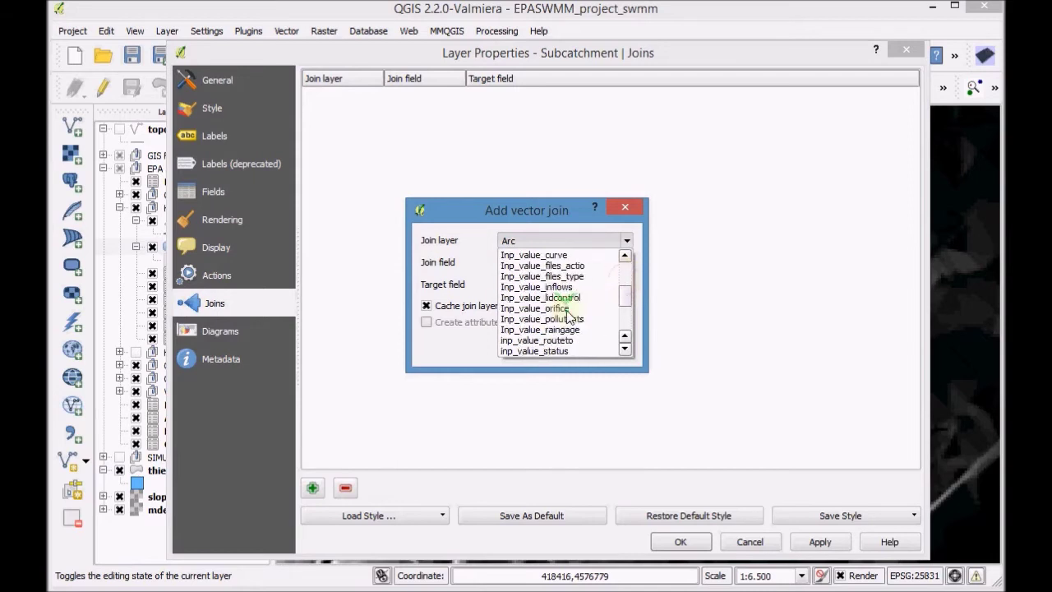
{"action": "scroll", "coordinate": [569, 323], "scroll_direction": "down", "scroll_amount": 5}
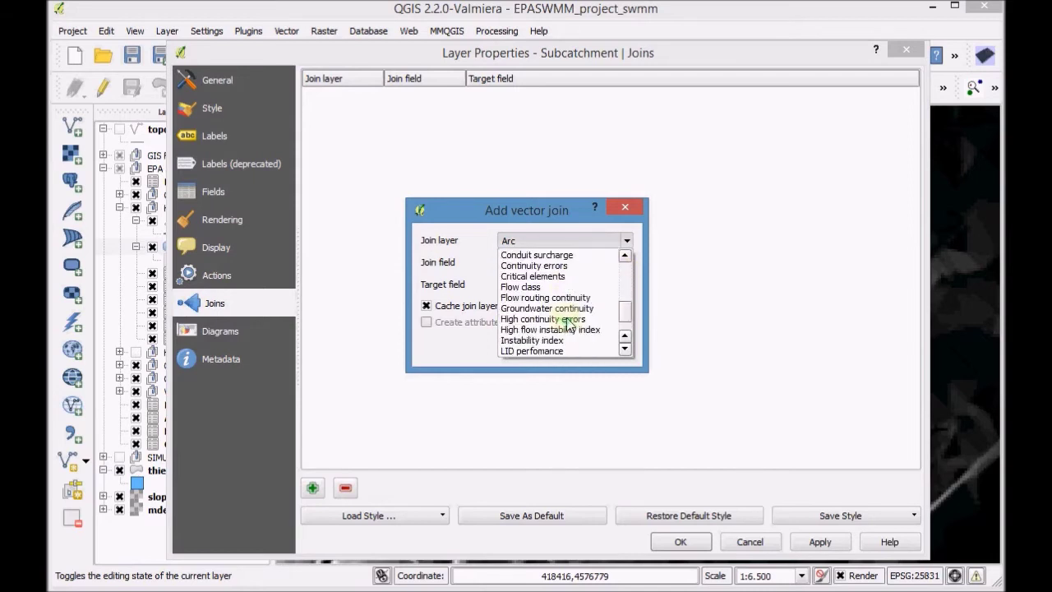
{"action": "scroll", "coordinate": [569, 323], "scroll_direction": "down", "scroll_amount": 6}
{"action": "scroll", "coordinate": [569, 324], "scroll_direction": "down", "scroll_amount": 1}
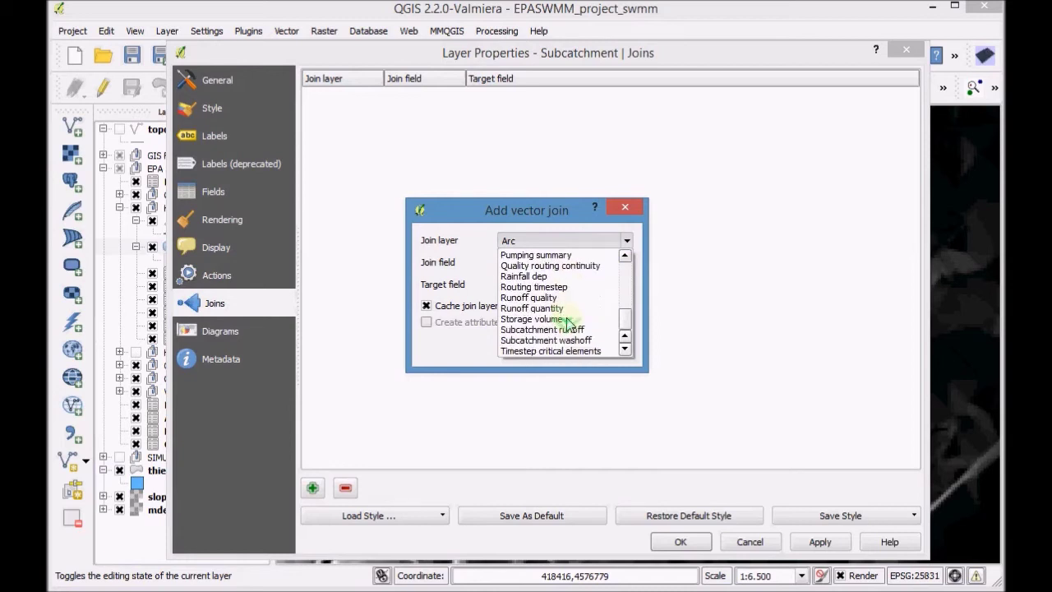
{"action": "left_click_drag", "start_coordinate": [625, 327], "coordinate": [625, 312]}
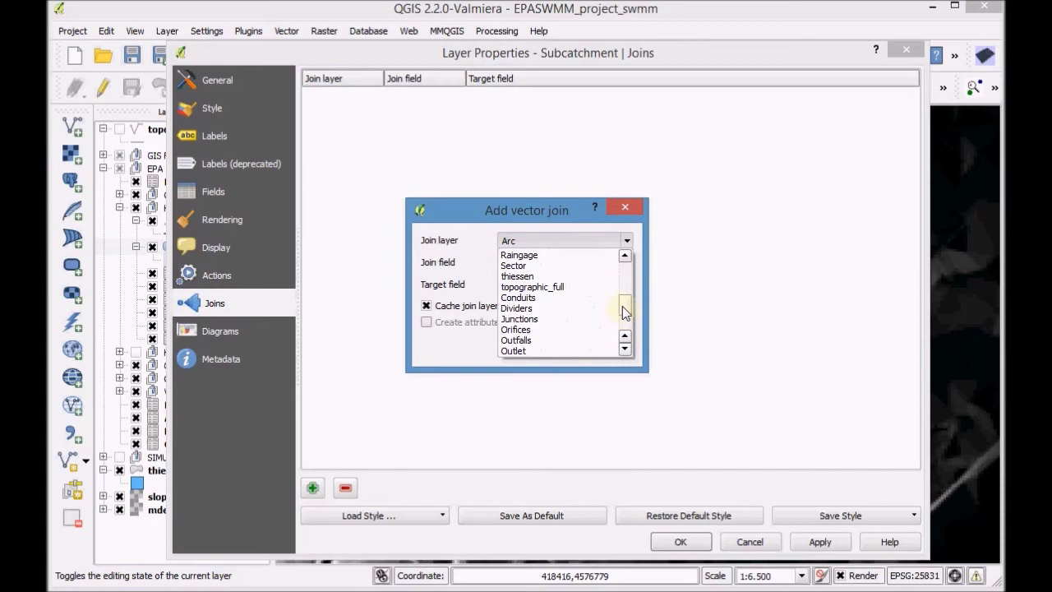
{"action": "left_click", "coordinate": [546, 277]}
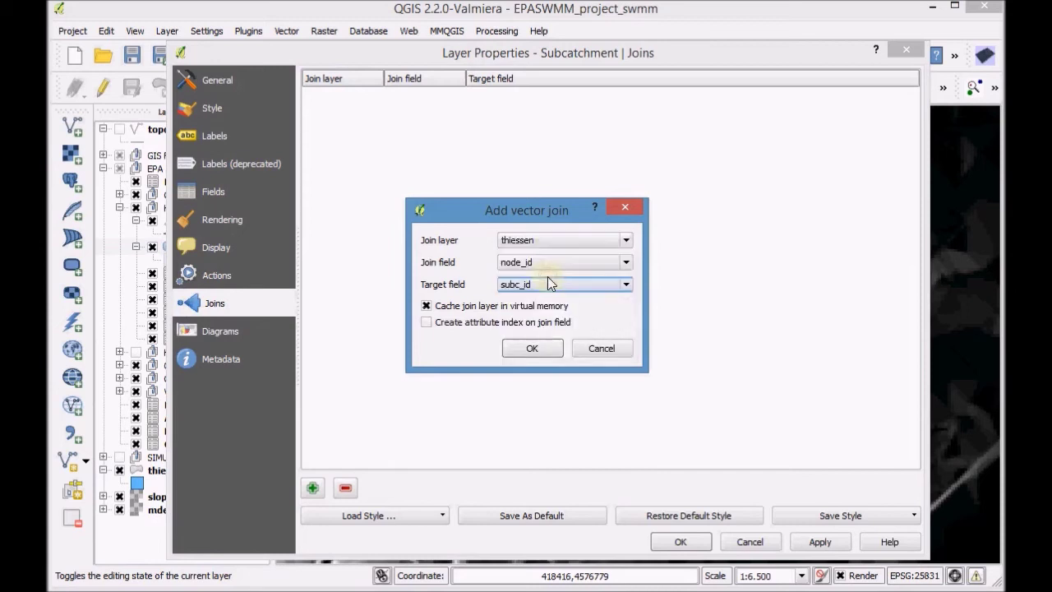
{"action": "left_click", "coordinate": [547, 262]}
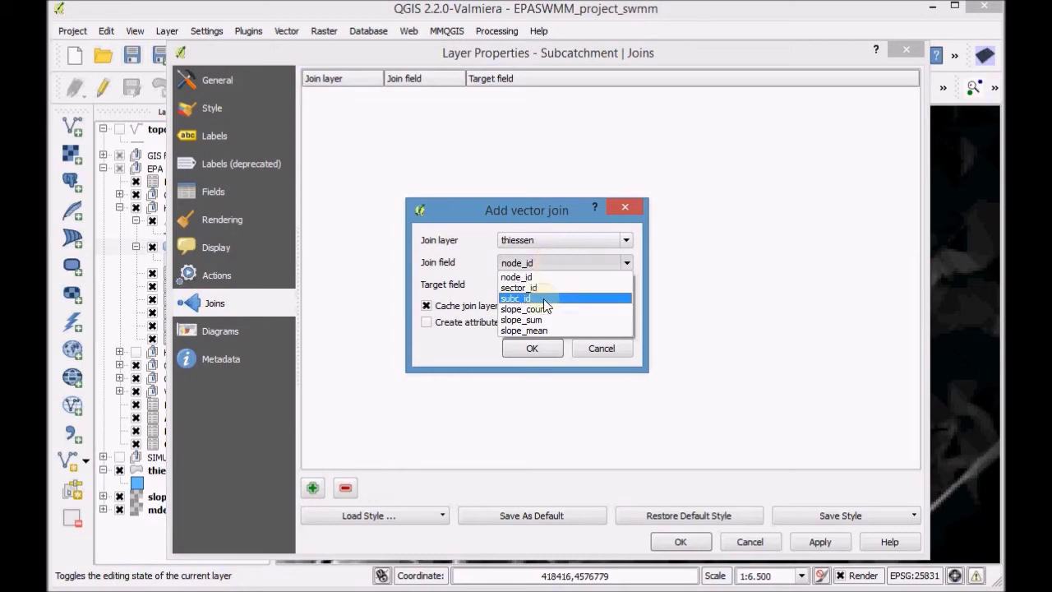
{"action": "left_click", "coordinate": [544, 298]}
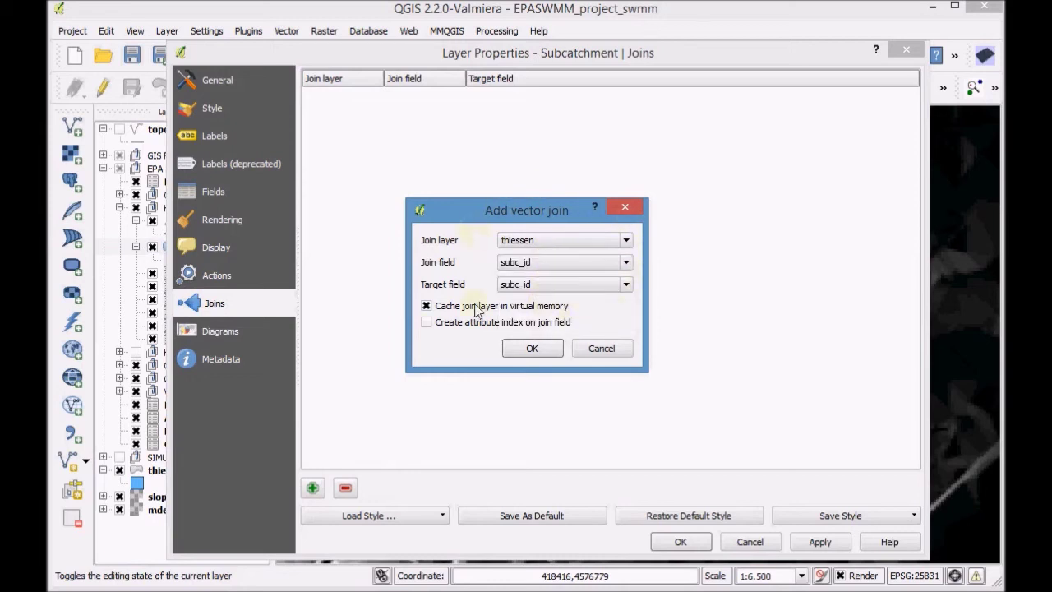
{"action": "left_click", "coordinate": [532, 348]}
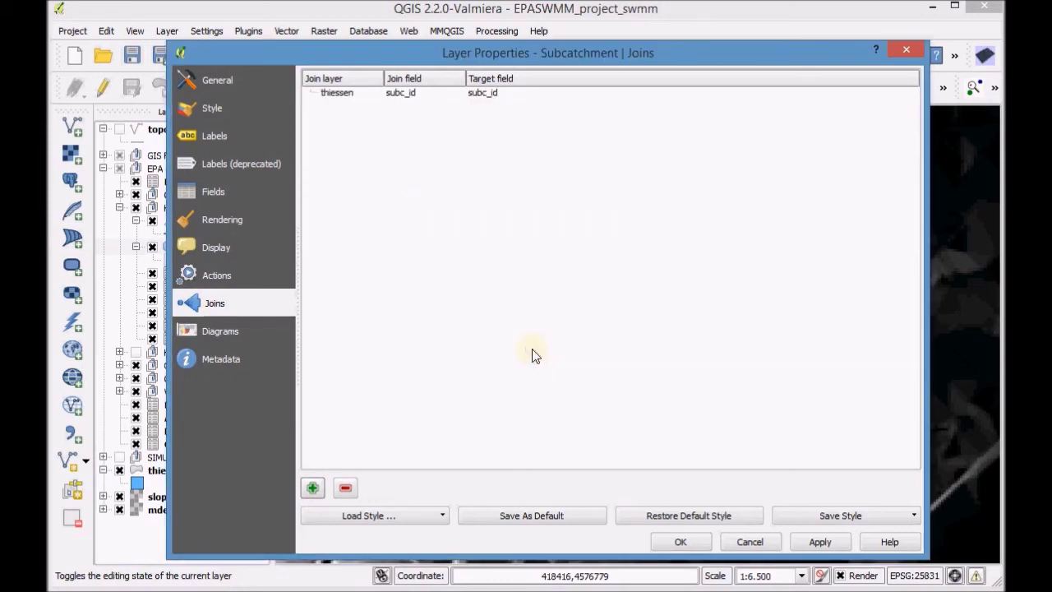
- Apply the join, enable editing on Subcatchment, and scroll its attribute table from thiessen_ columns back to slope
{"action": "left_click", "coordinate": [680, 543]}
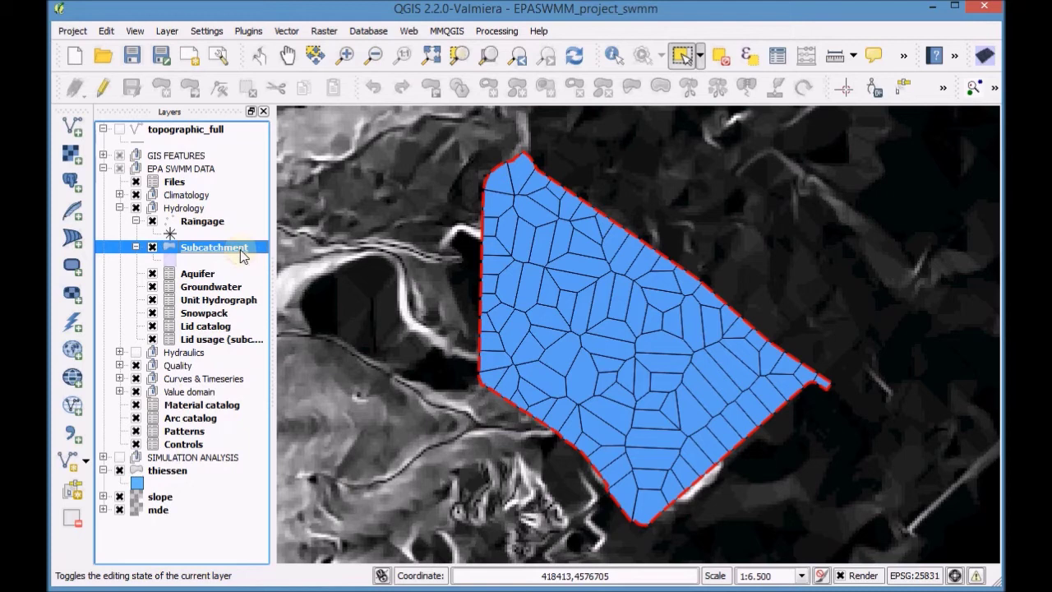
{"action": "left_click", "coordinate": [111, 91]}
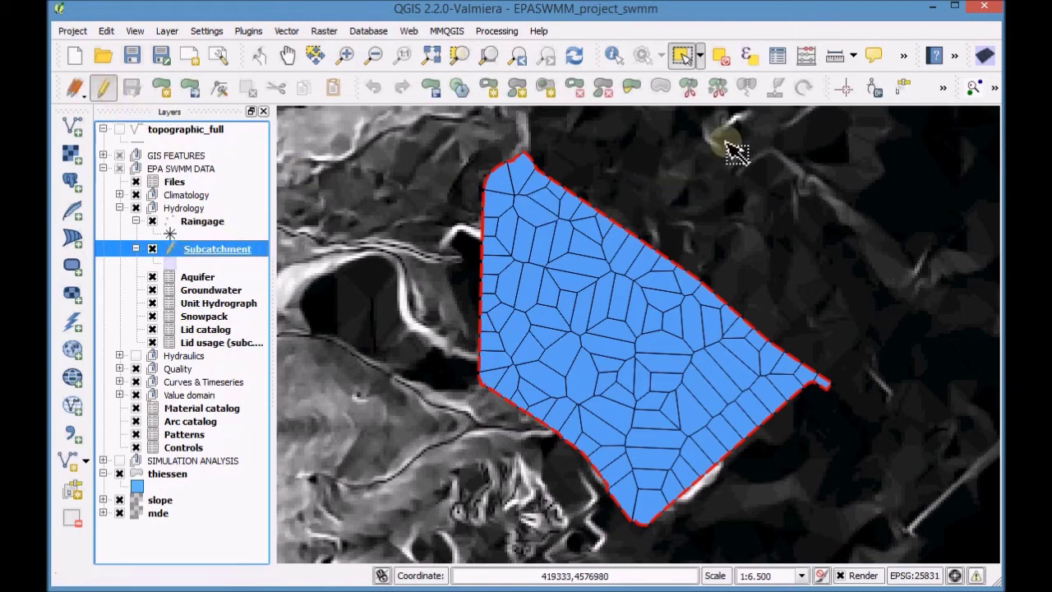
{"action": "left_click", "coordinate": [775, 58]}
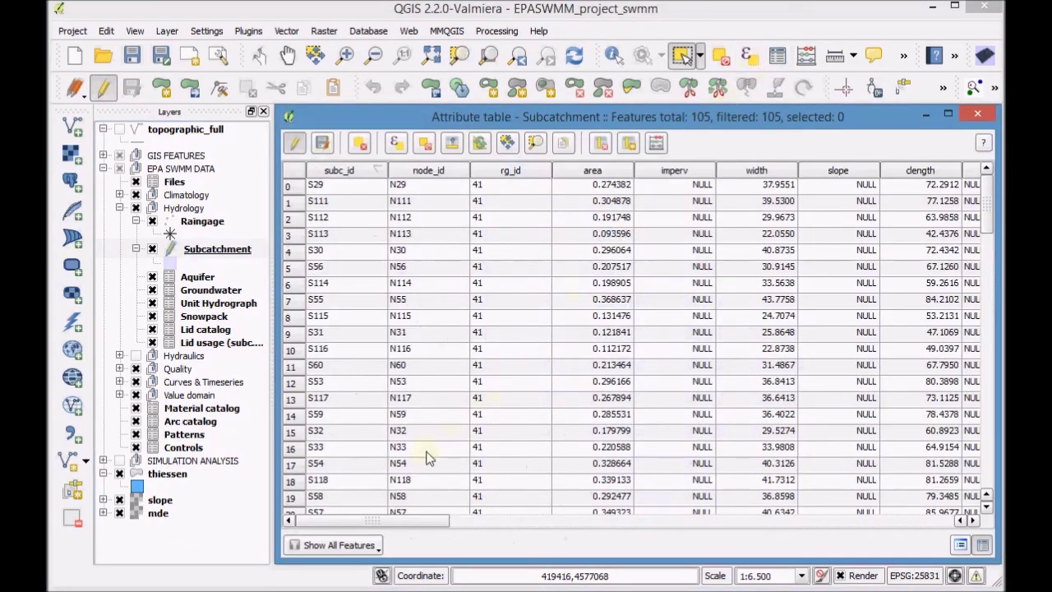
{"action": "left_click_drag", "start_coordinate": [364, 519], "coordinate": [949, 519]}
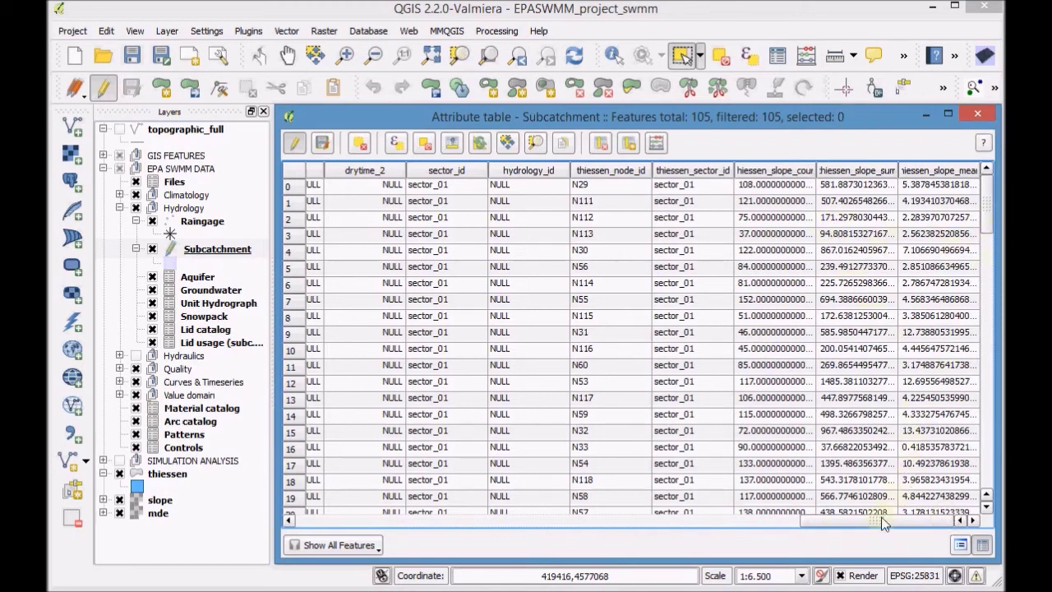
{"action": "left_click_drag", "start_coordinate": [884, 525], "coordinate": [440, 528]}
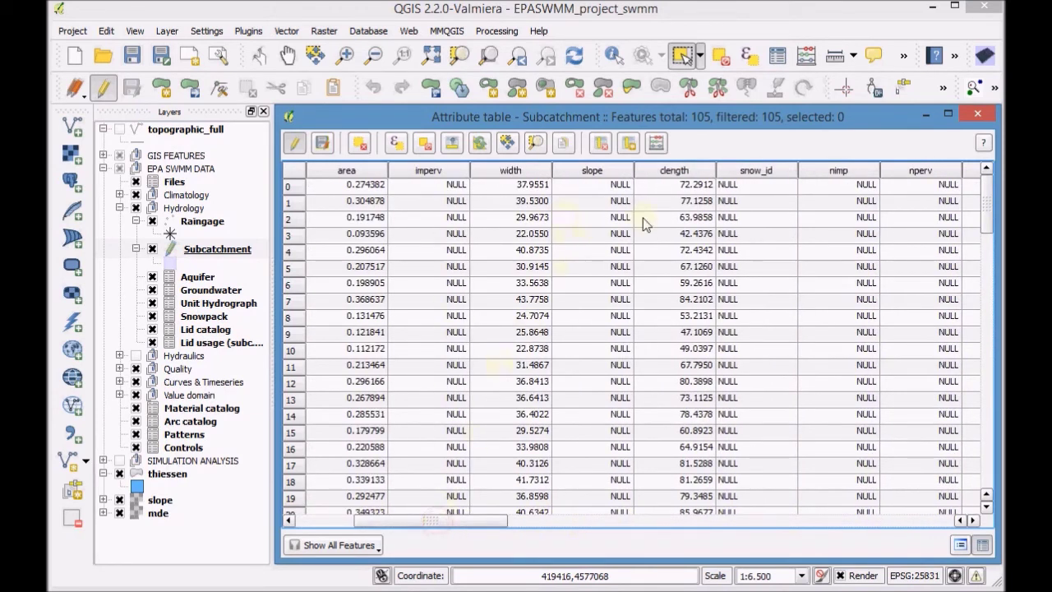
- Use the Field Calculator to update the existing slope field with thiessen_slope_mean
{"action": "left_click", "coordinate": [655, 142]}
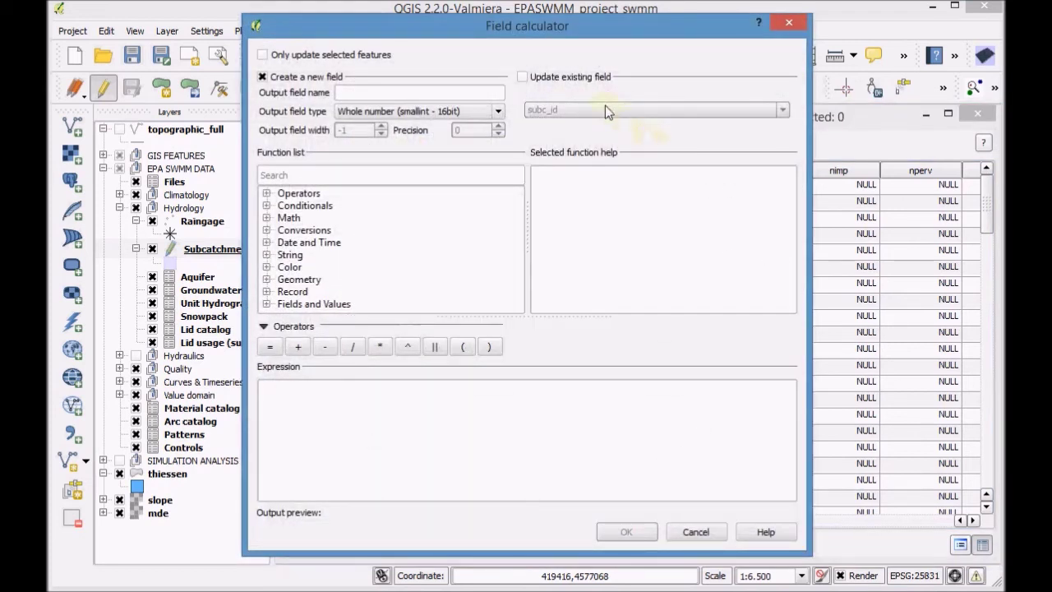
{"action": "left_click", "coordinate": [539, 77]}
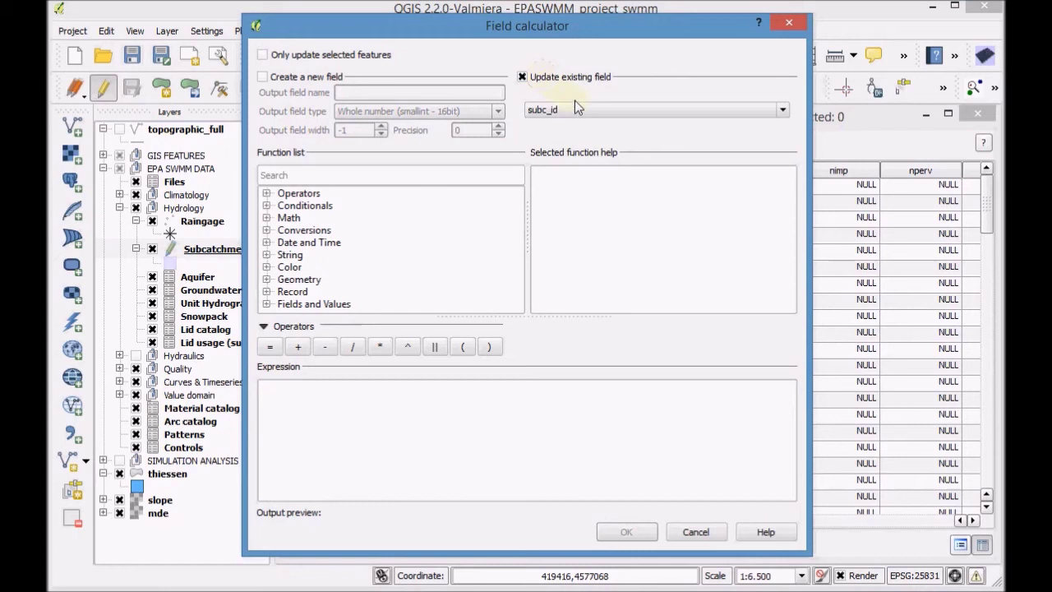
{"action": "left_click", "coordinate": [580, 105]}
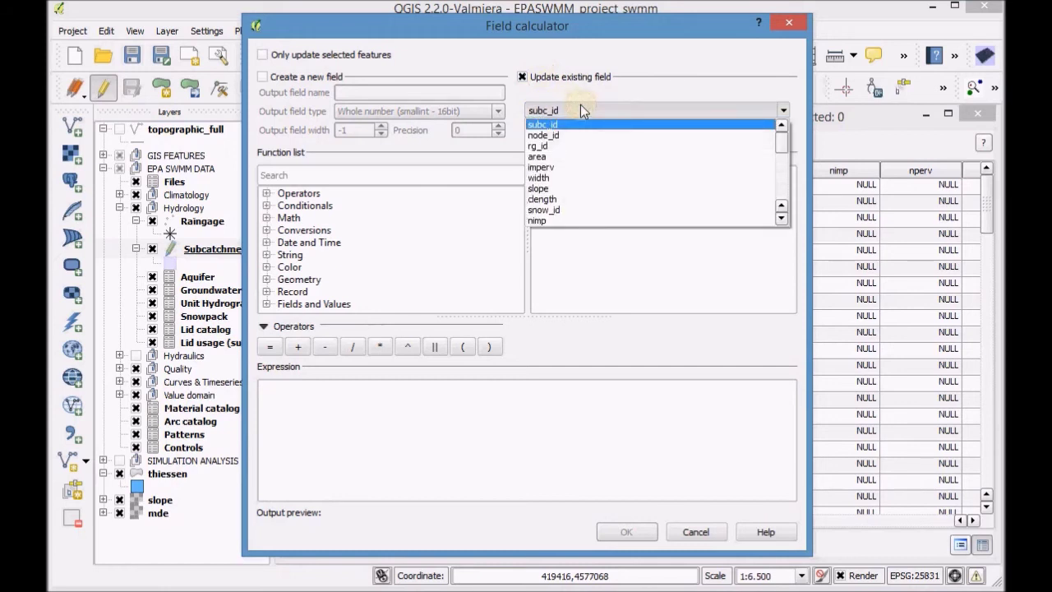
{"action": "left_click", "coordinate": [748, 189]}
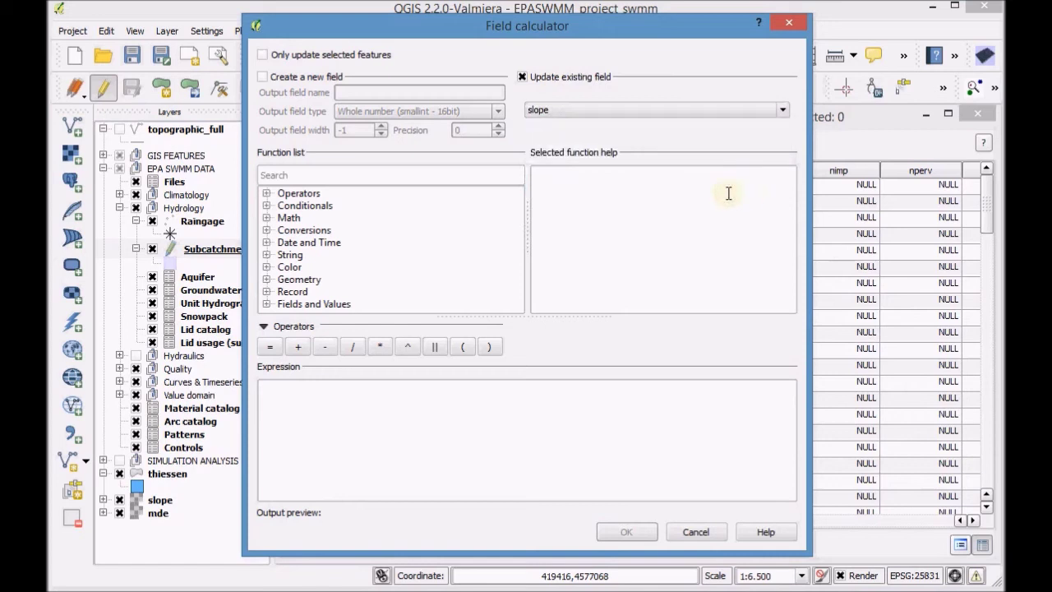
{"action": "left_click", "coordinate": [269, 304]}
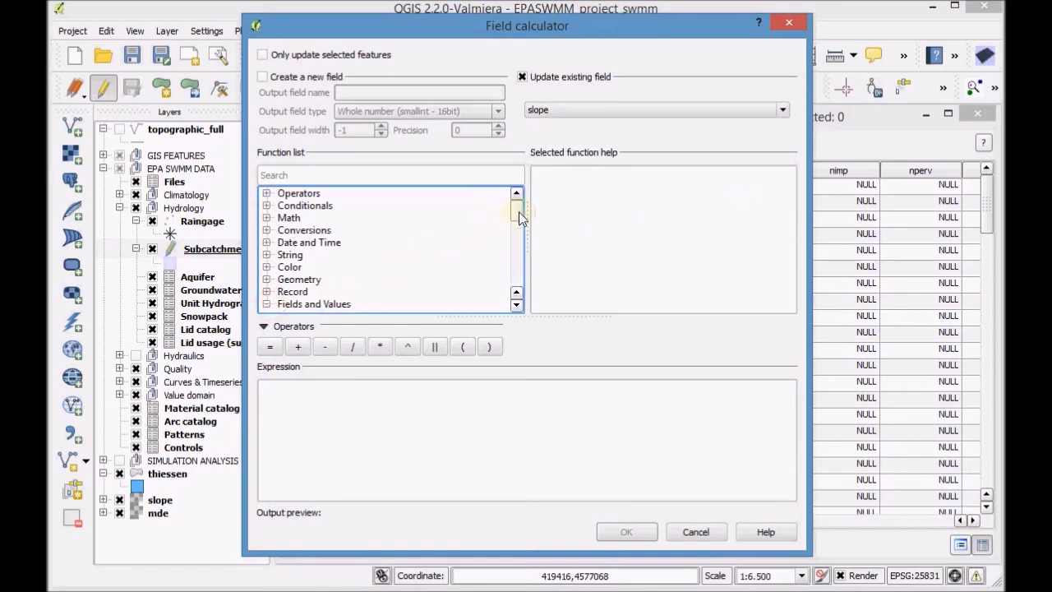
{"action": "left_click_drag", "start_coordinate": [519, 216], "coordinate": [514, 288]}
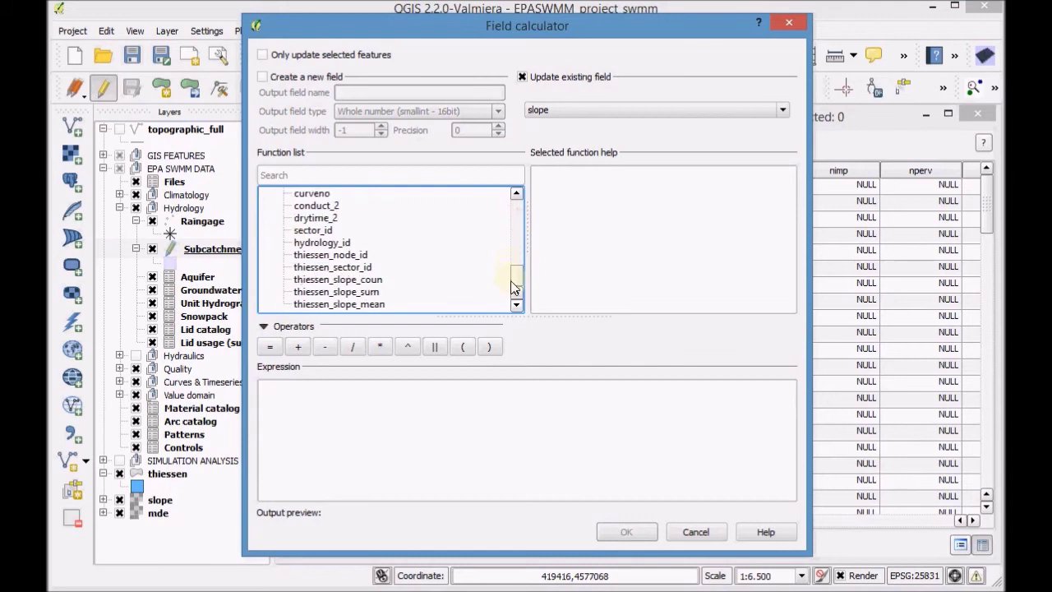
{"action": "left_click", "coordinate": [366, 307]}
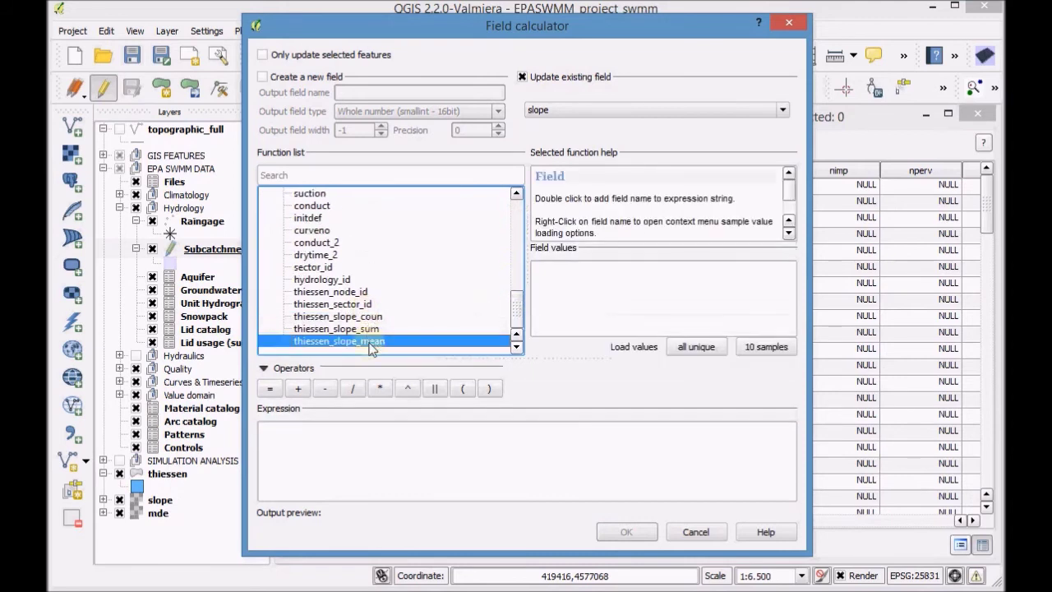
{"action": "double_click", "coordinate": [369, 342]}
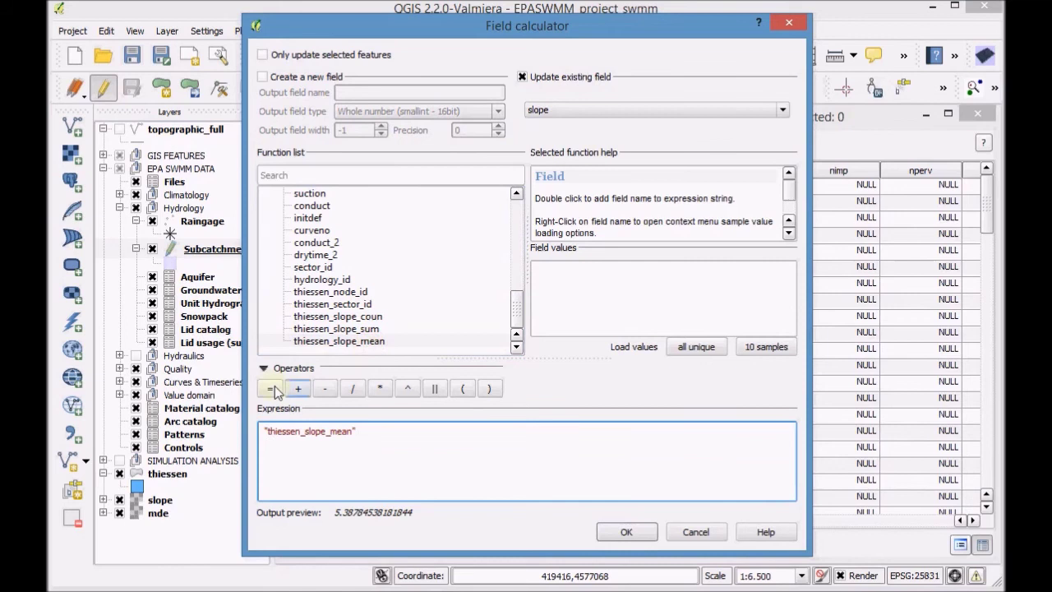
{"action": "left_click", "coordinate": [623, 534]}
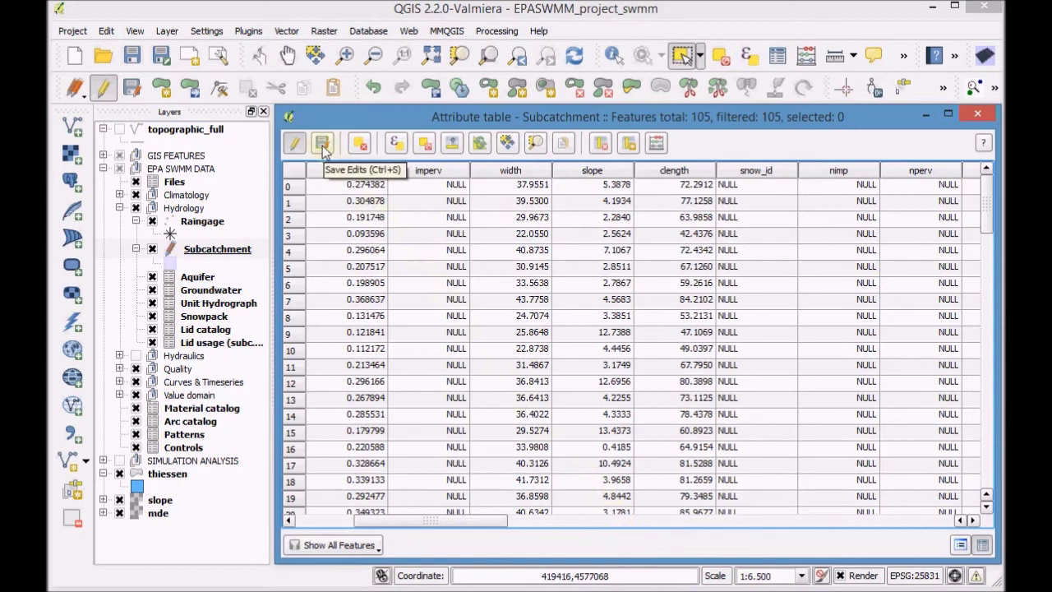
- Close the attribute table and delete the thiessen join in Subcatchment's layer properties
{"action": "left_click", "coordinate": [978, 115]}
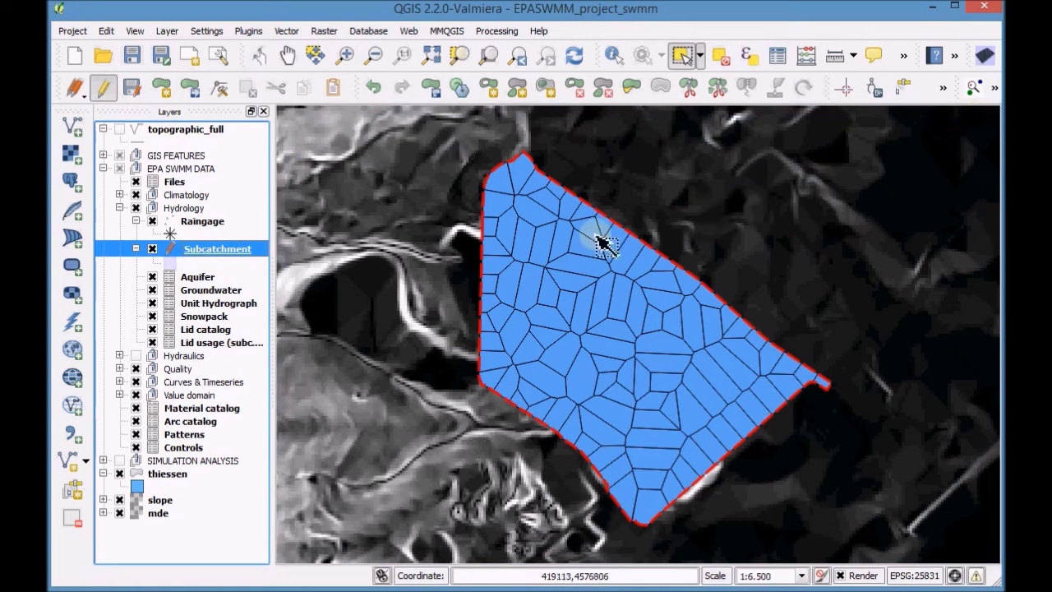
{"action": "right_click", "coordinate": [230, 257]}
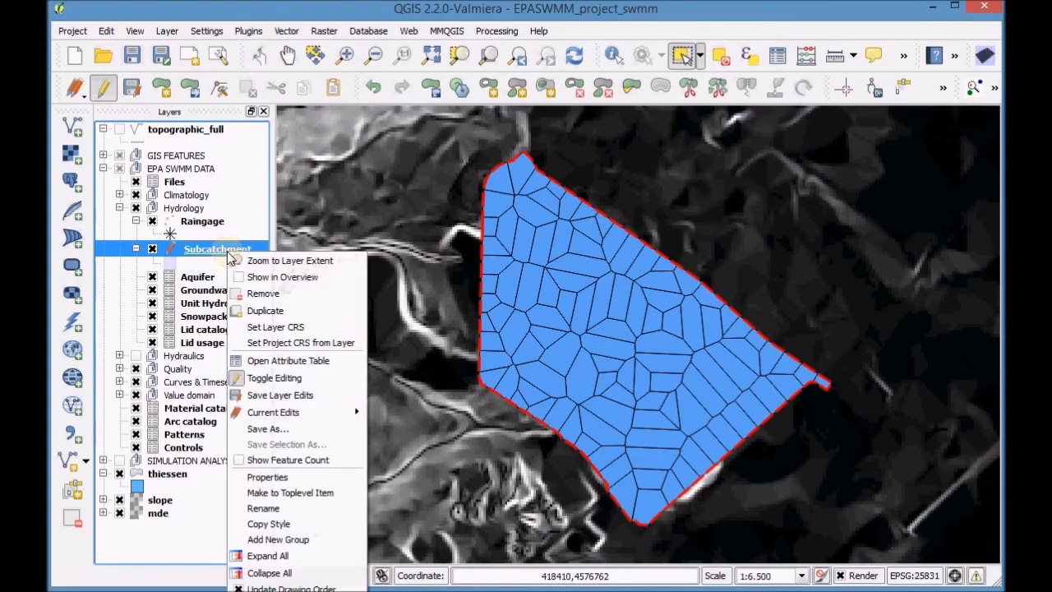
{"action": "left_click", "coordinate": [279, 474]}
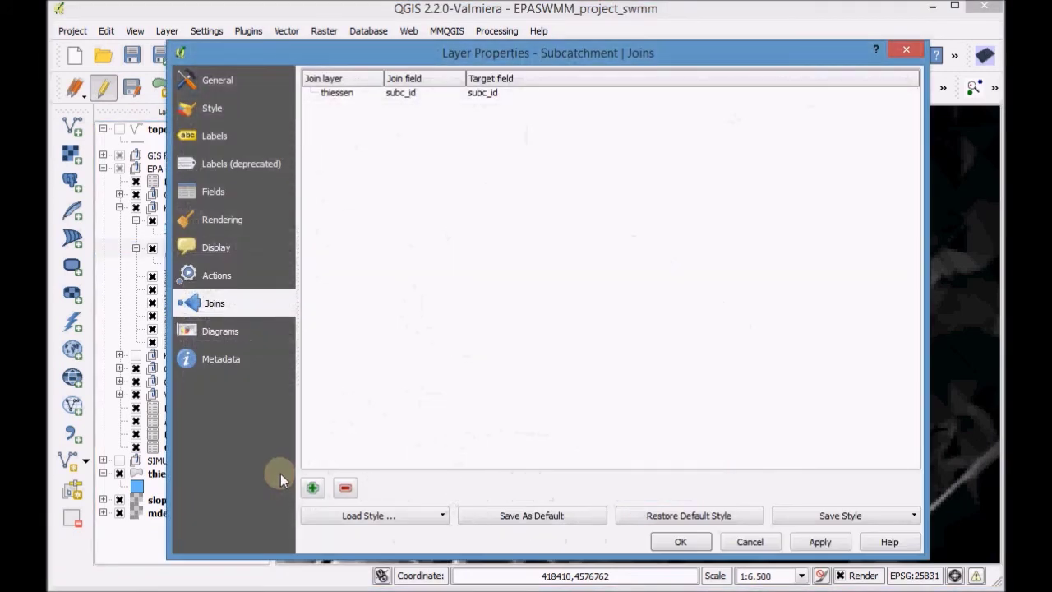
{"action": "left_click", "coordinate": [344, 94]}
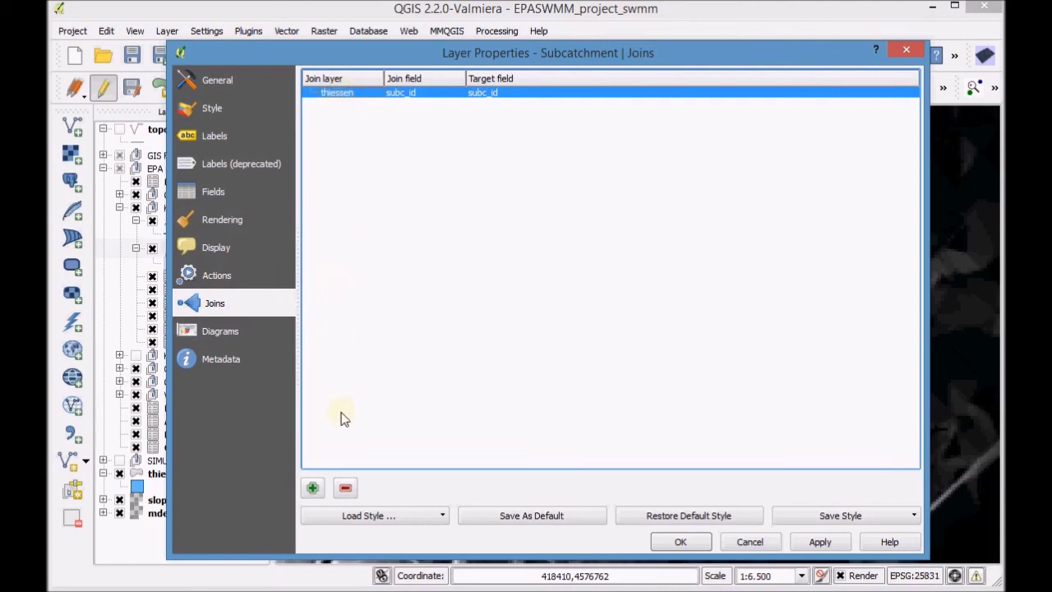
{"action": "left_click", "coordinate": [349, 488]}
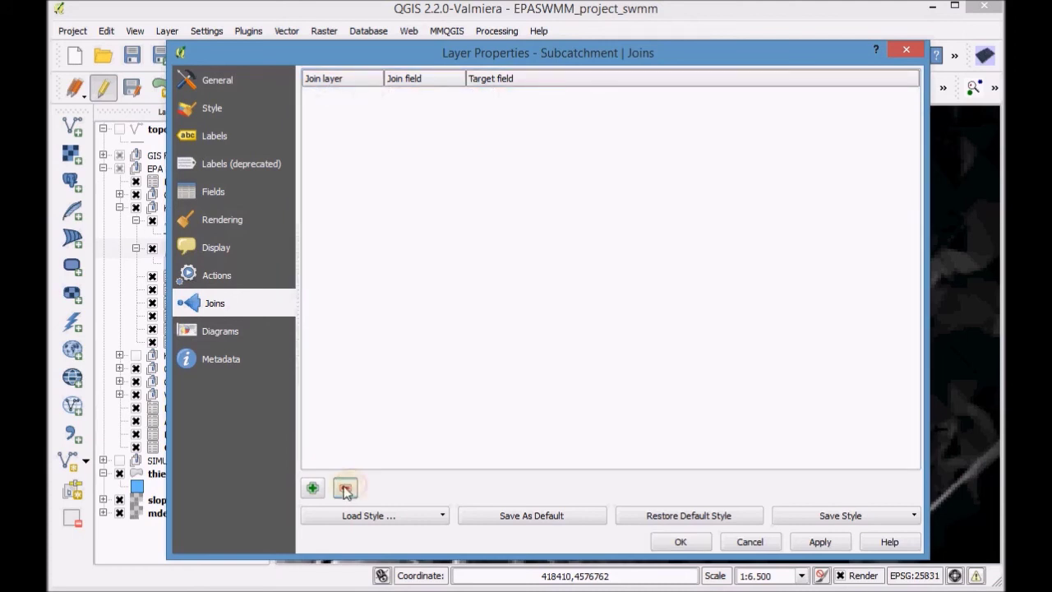
{"action": "left_click", "coordinate": [682, 542]}
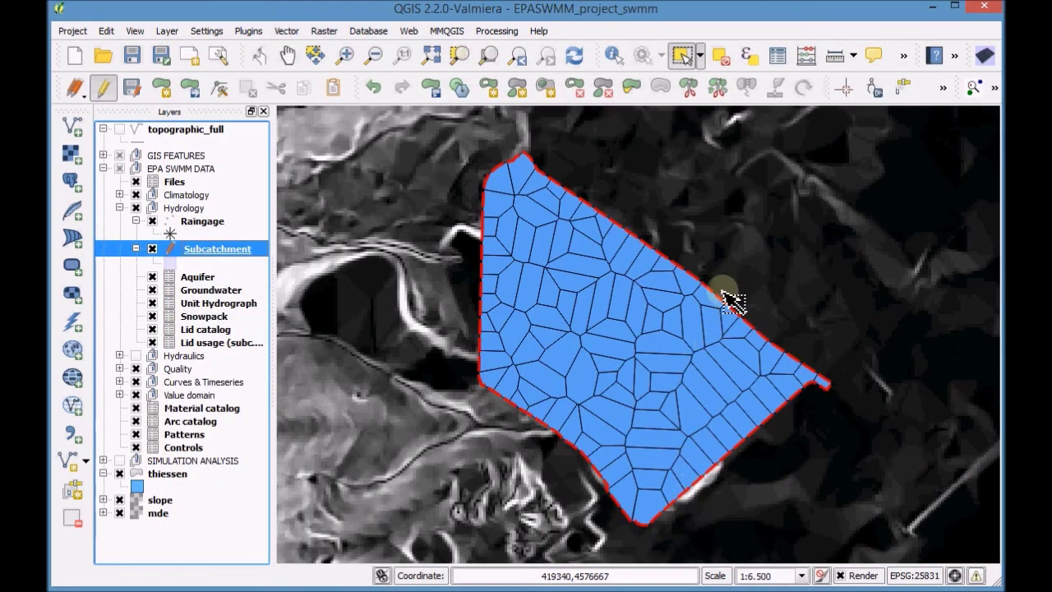
- Save the Subcatchment edits from its attribute table, turn editing off, and close the table
{"action": "left_click", "coordinate": [778, 58]}
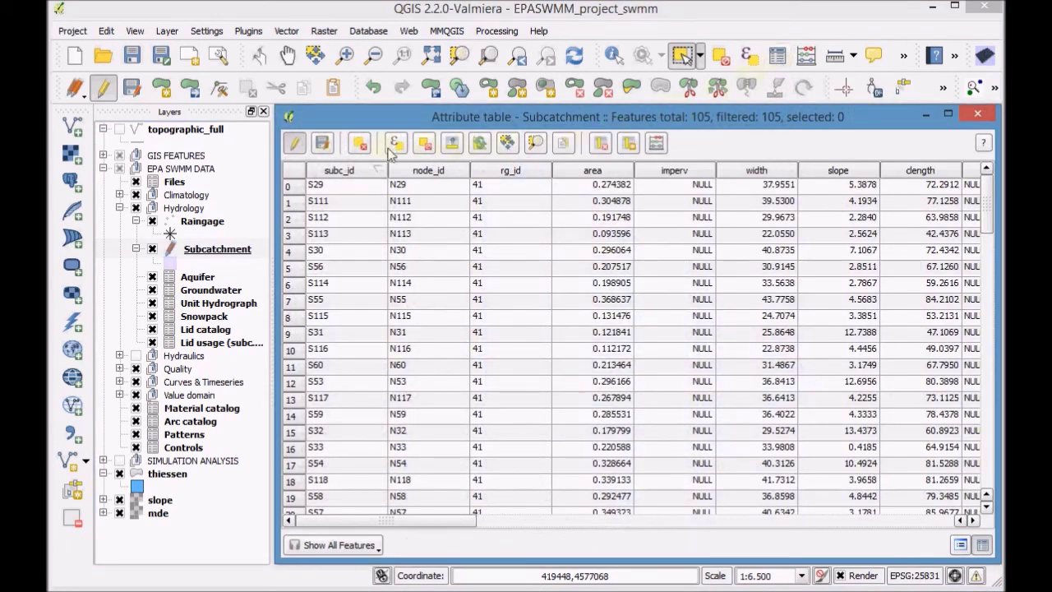
{"action": "left_click", "coordinate": [321, 144]}
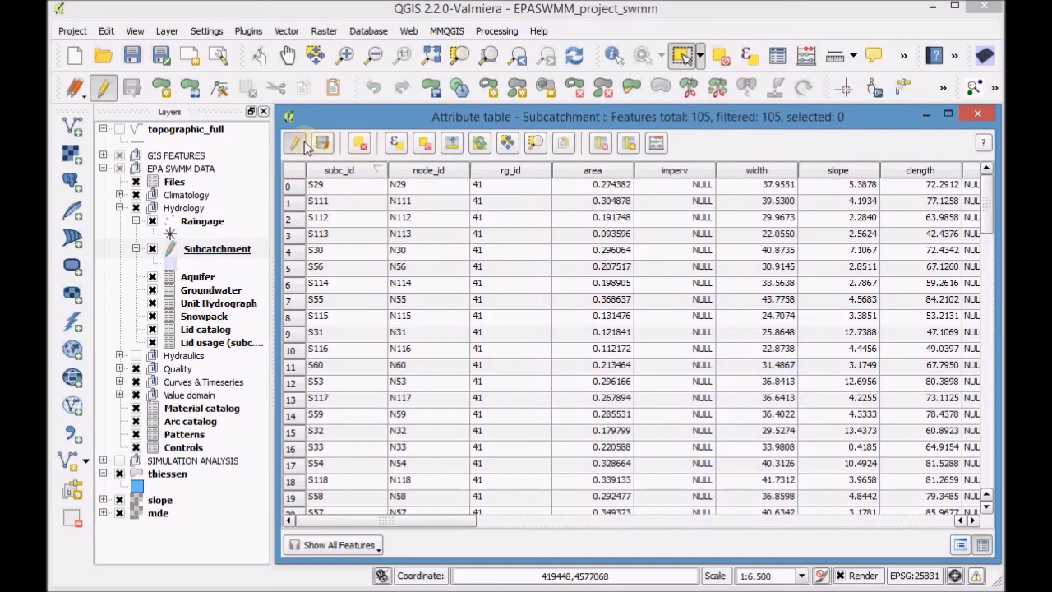
{"action": "left_click", "coordinate": [302, 142]}
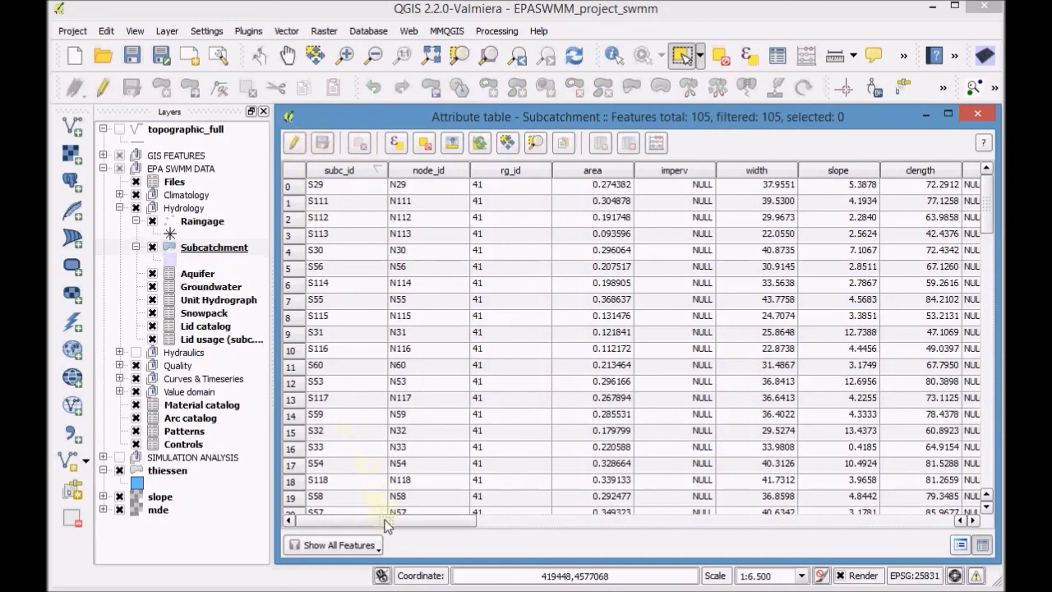
{"action": "left_click_drag", "start_coordinate": [397, 520], "coordinate": [356, 519]}
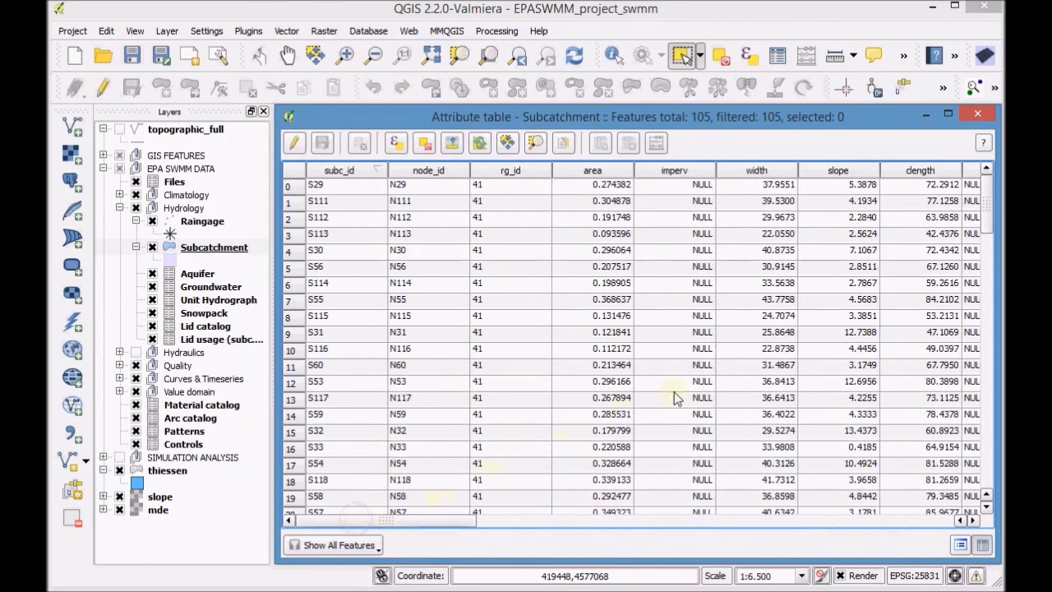
{"action": "left_click", "coordinate": [983, 113]}
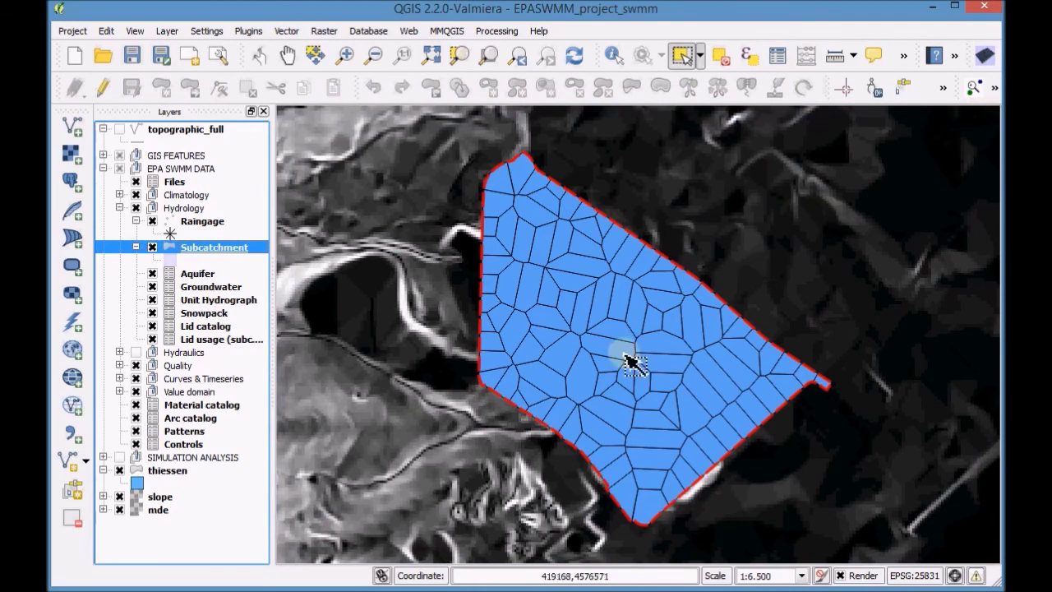
- Select the thiessen, slope and mde layers together in the Layers panel
{"action": "left_click", "coordinate": [173, 472]}
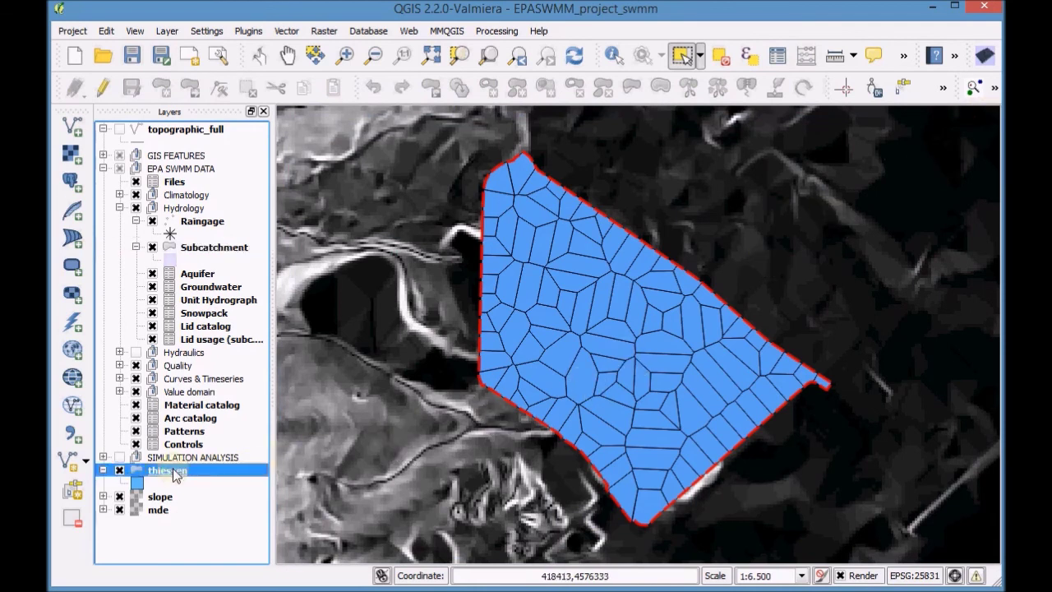
{"action": "left_click", "coordinate": [160, 498], "text": "ctrl"}
{"action": "left_click", "coordinate": [160, 510], "text": "ctrl"}
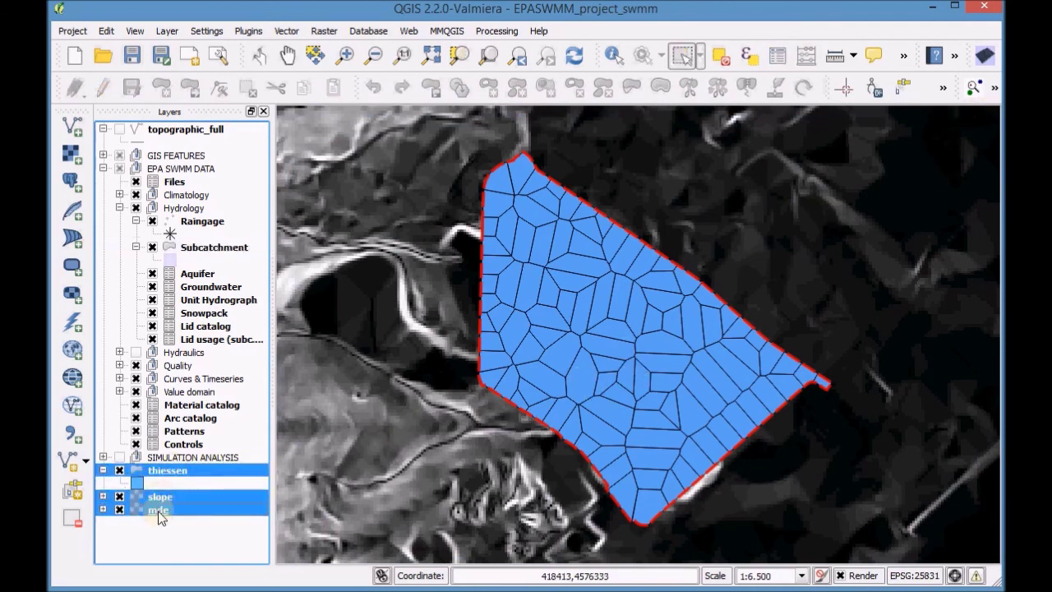